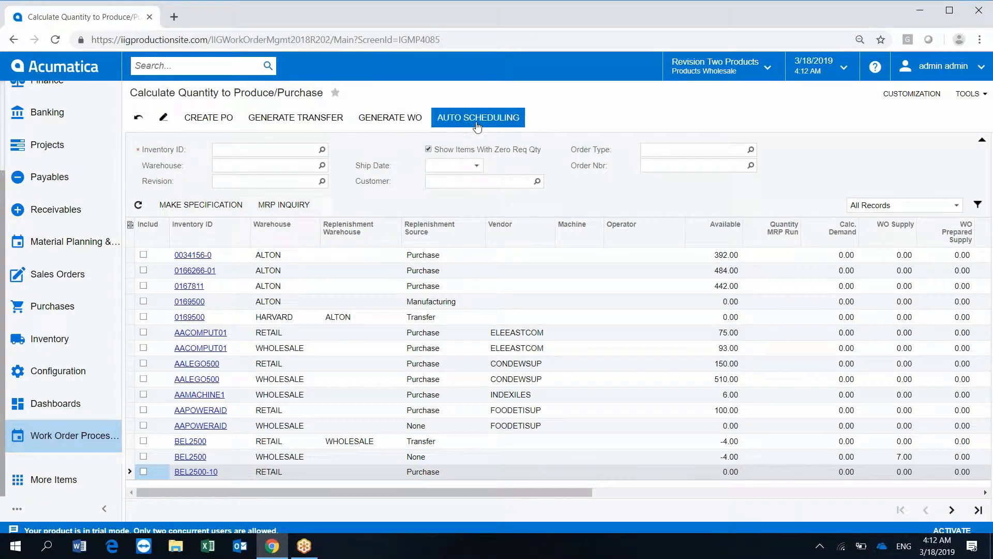
- Filter the quantity calculation list by inventory ID DEK2500
{"action": "left_click", "coordinate": [295, 150]}
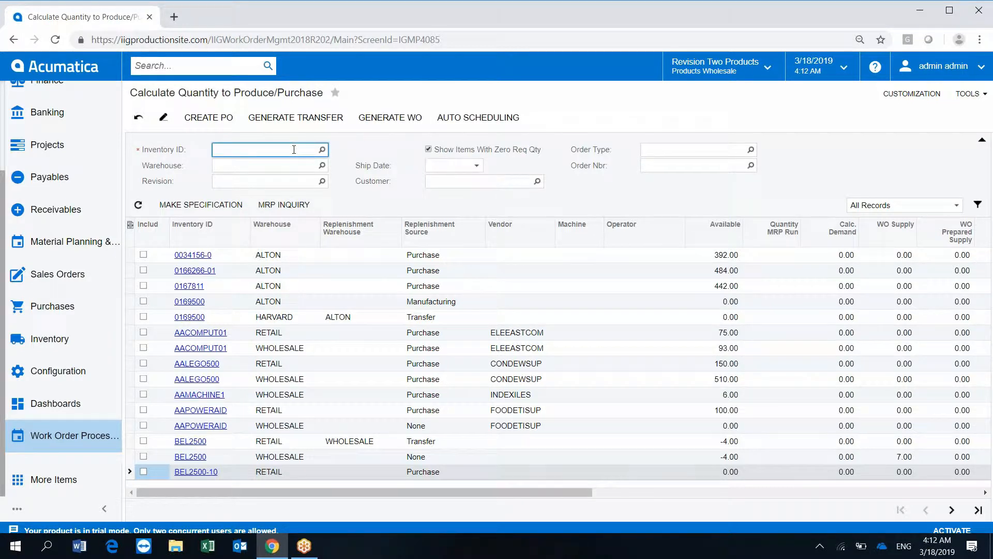
{"action": "type", "text": "dek2500"}
{"action": "key", "text": "Tab"}
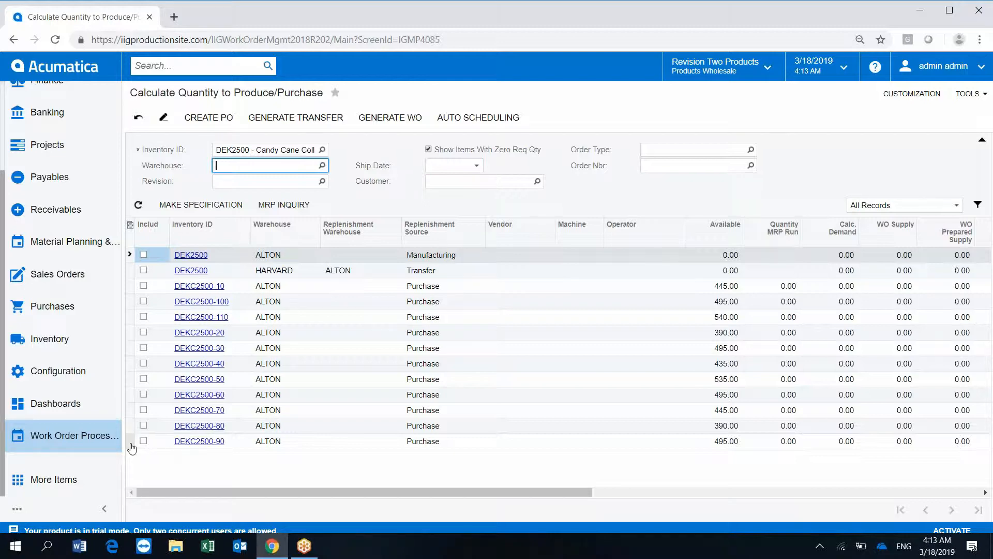
- Start a new sales order for customer ABARTENDE in a separate browser tab
{"action": "left_click", "coordinate": [71, 285]}
{"action": "left_click", "coordinate": [175, 204]}
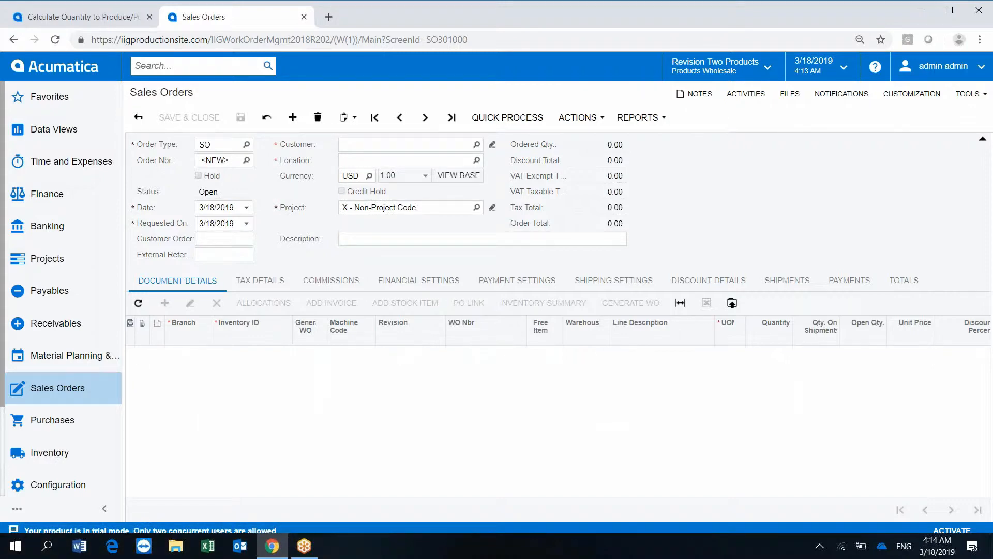
{"action": "left_click", "coordinate": [477, 145]}
{"action": "key", "text": "Return"}
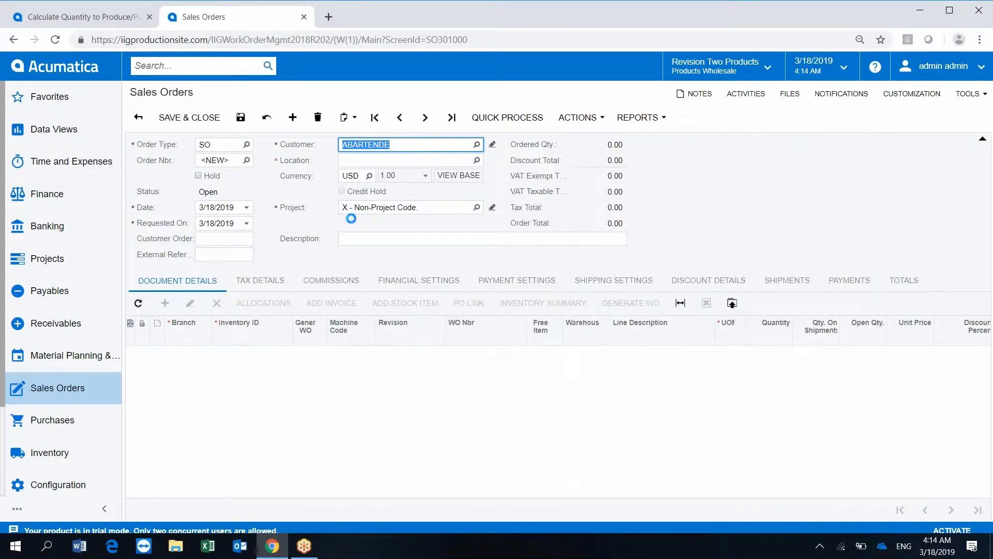
- Add a line for item DEK2500 with quantity 4 to the sales order and save the order
{"action": "left_click", "coordinate": [170, 307]}
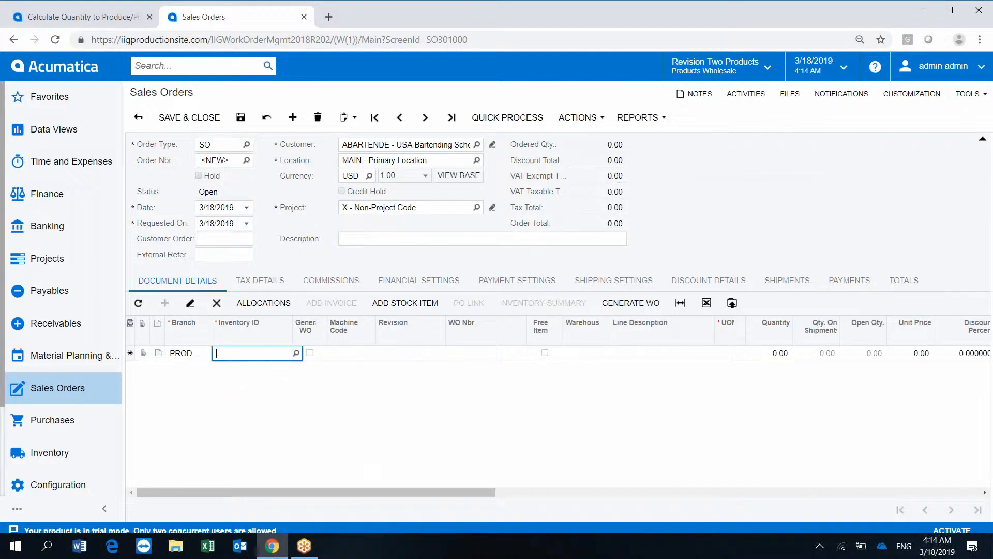
{"action": "type", "text": "dek2500"}
{"action": "key", "text": "Tab"}
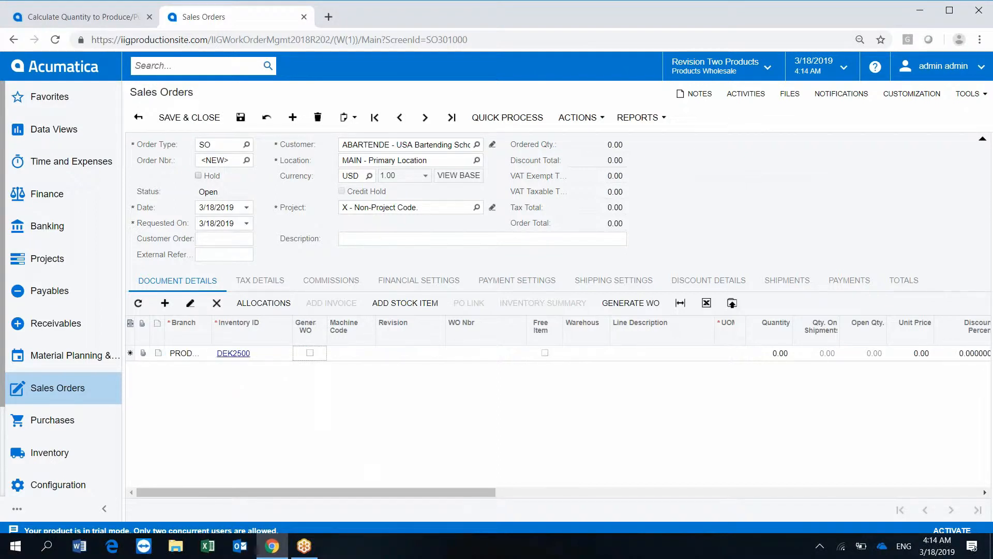
{"action": "key", "text": "Tab"}
{"action": "key", "text": "Tab"}
{"action": "key", "text": "Tab"}
{"action": "key", "text": "Tab"}
{"action": "key", "text": "Tab"}
{"action": "key", "text": "Tab"}
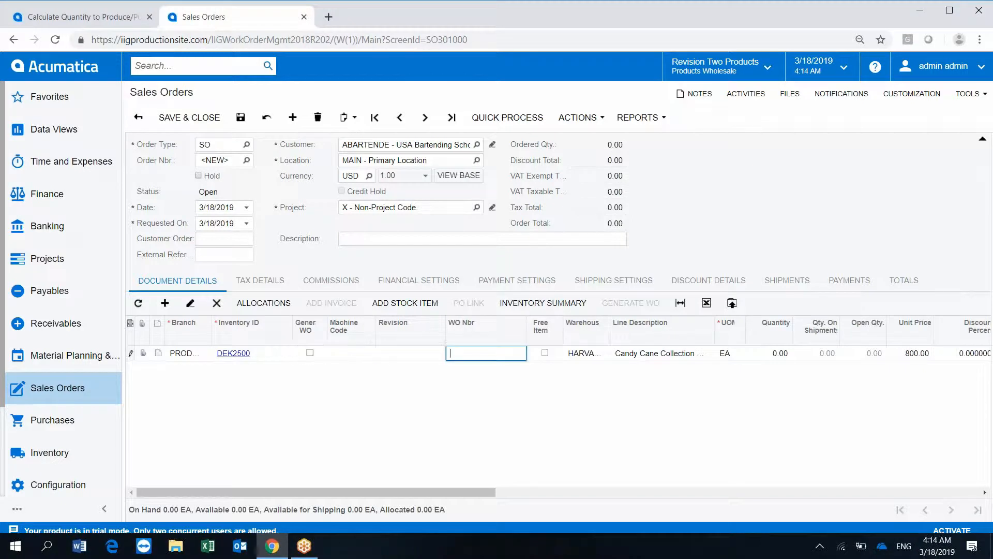
{"action": "key", "text": "Tab"}
{"action": "key", "text": "Tab"}
{"action": "type", "text": "4"}
{"action": "key", "text": "Tab"}
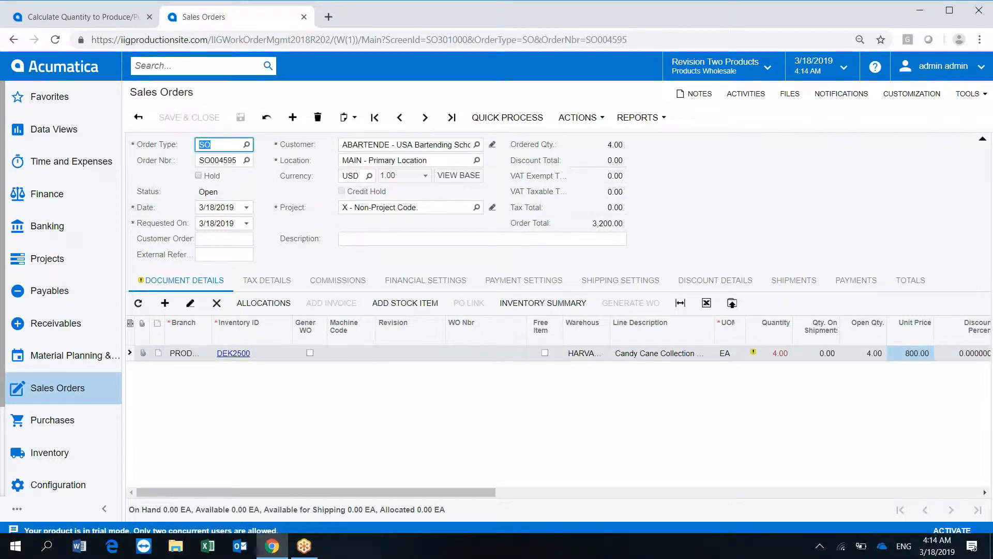
- Refresh the quantity calculation list and generate a transfer for the DEK2500 row at the HARVARD warehouse
{"action": "left_click", "coordinate": [115, 20]}
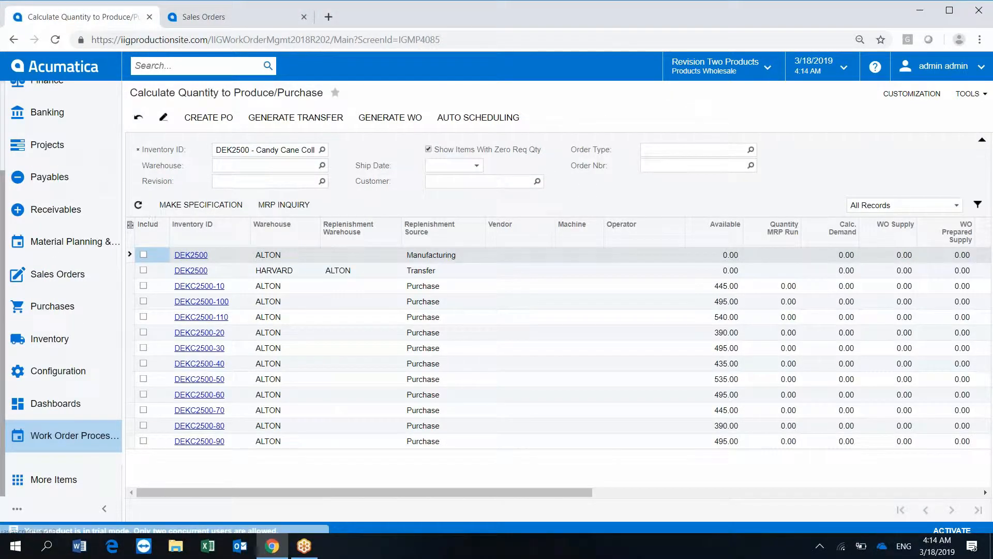
{"action": "left_click", "coordinate": [138, 205]}
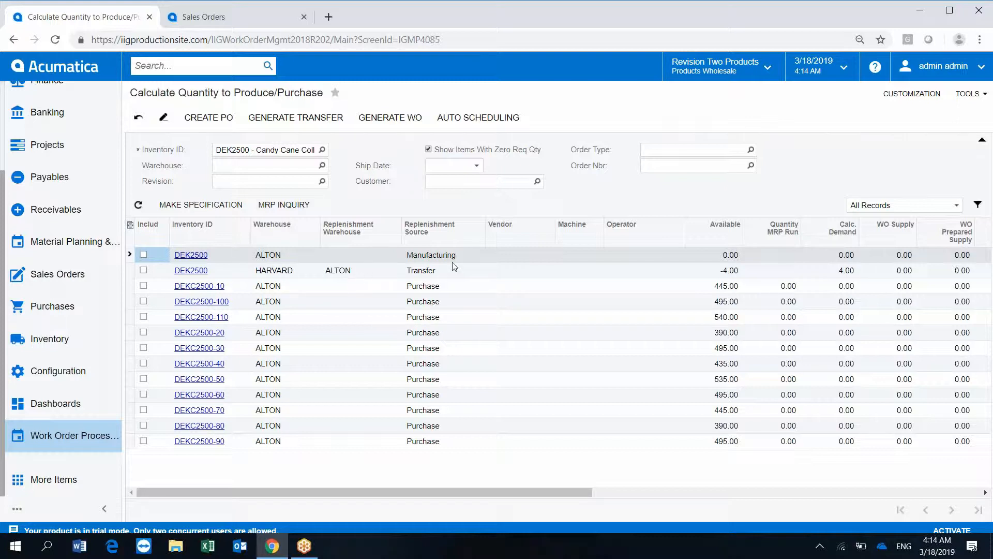
{"action": "left_click", "coordinate": [143, 270]}
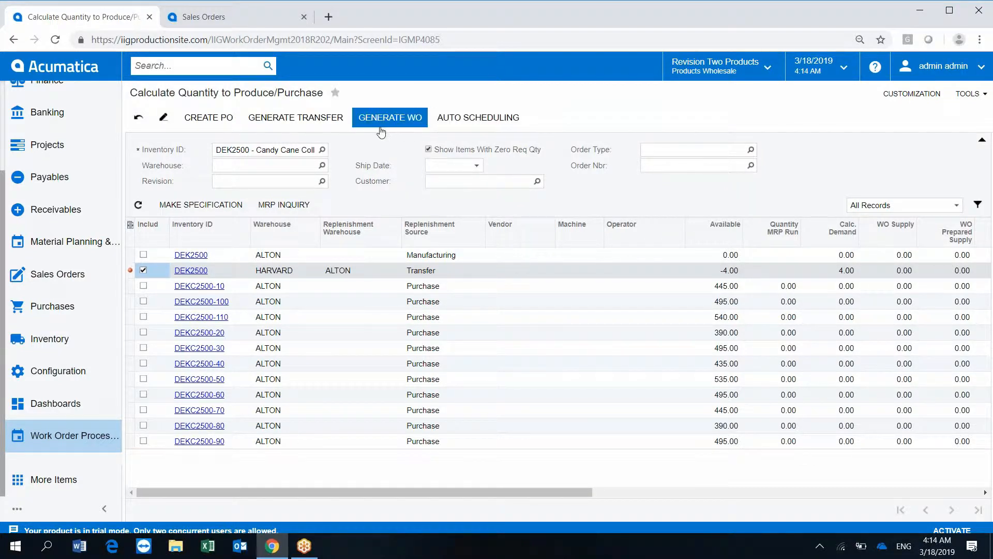
{"action": "left_click", "coordinate": [319, 123]}
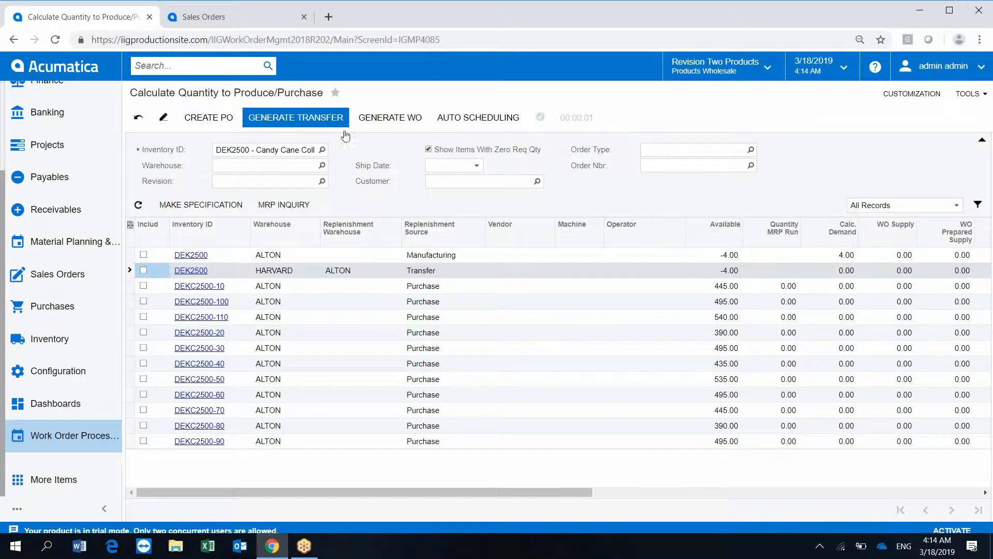
- Assign machine CTR1 to the DEK2500 manufacturing row at ALTON and generate its work order
{"action": "left_click", "coordinate": [138, 205]}
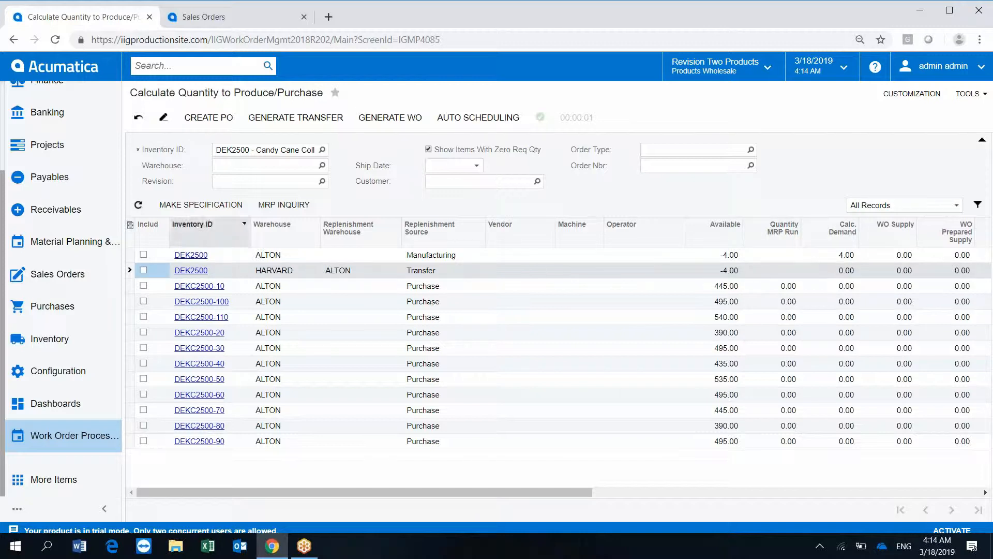
{"action": "left_click", "coordinate": [143, 255]}
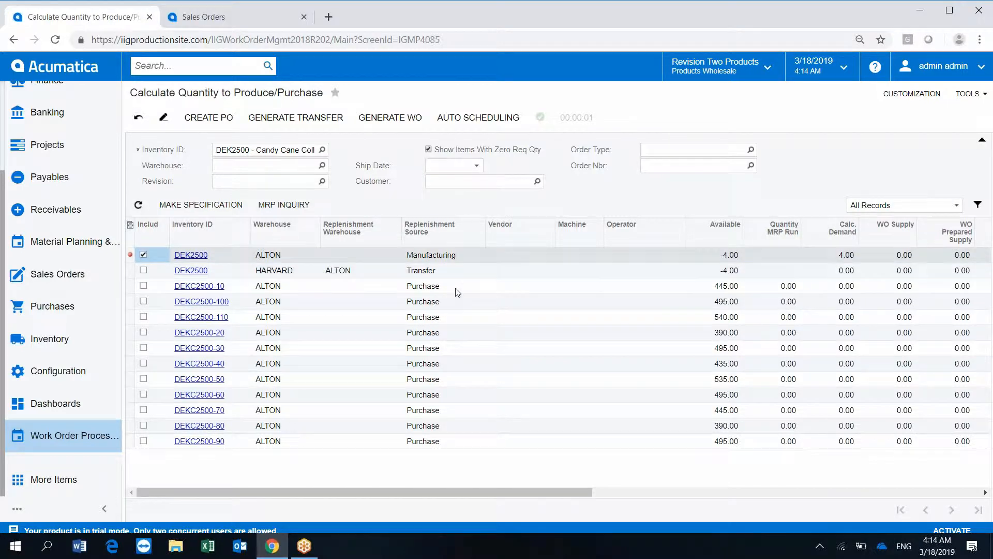
{"action": "left_click", "coordinate": [580, 256]}
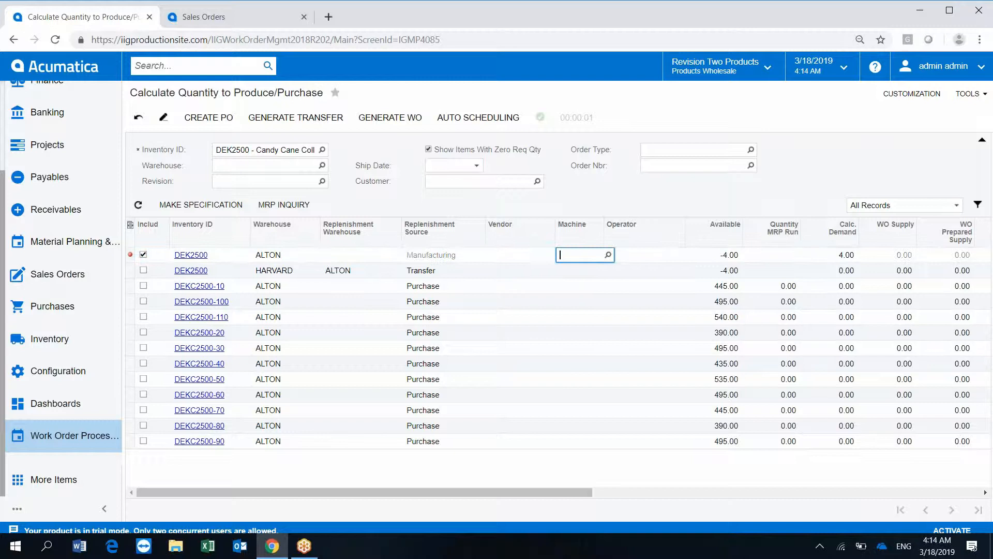
{"action": "left_click", "coordinate": [608, 254]}
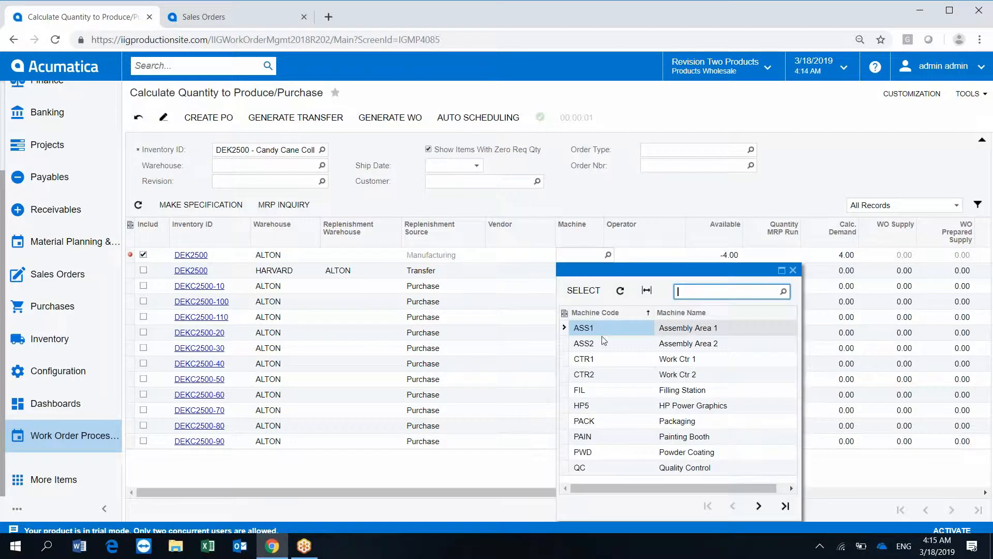
{"action": "double_click", "coordinate": [600, 365]}
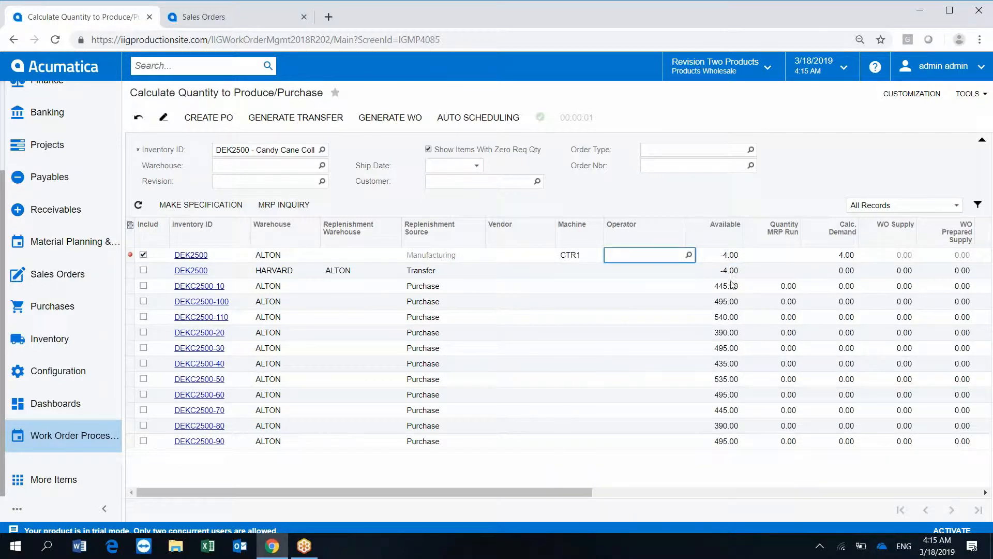
{"action": "left_click", "coordinate": [391, 120]}
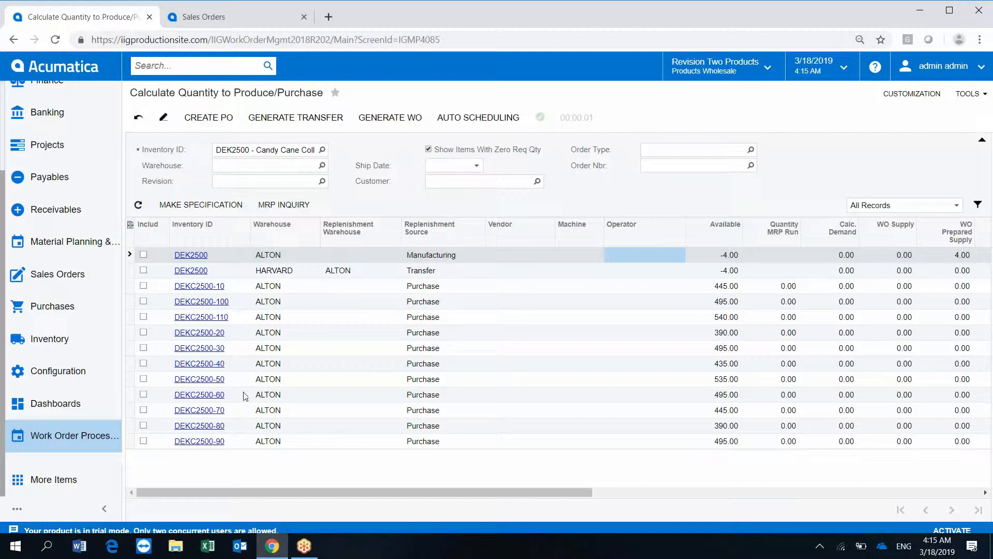
- Open Kit Specifications in a separate browser tab and review the stock components of DEK2500
{"action": "left_click", "coordinate": [79, 340]}
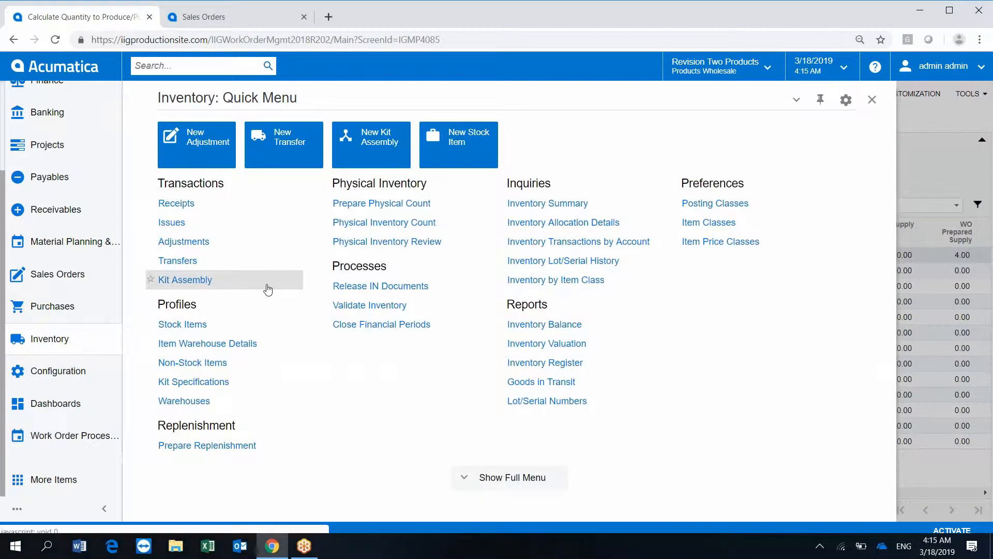
{"action": "left_click", "coordinate": [246, 387], "text": "ctrl"}
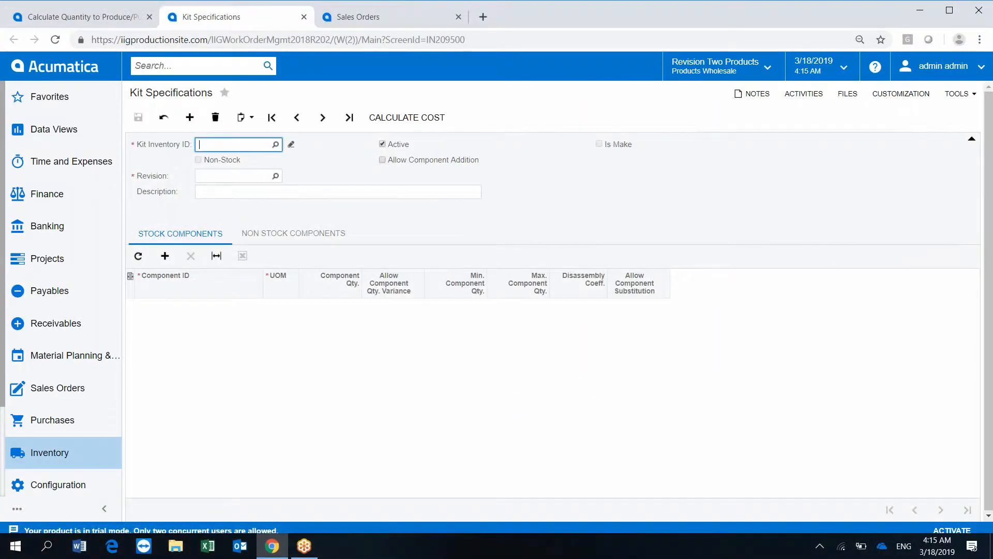
{"action": "type", "text": "dek2500"}
{"action": "key", "text": "Tab"}
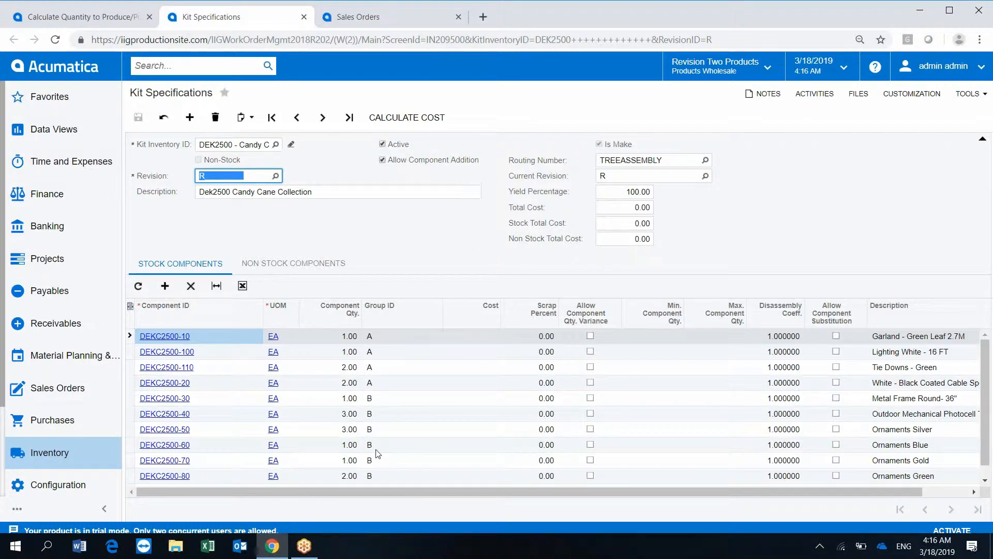
- Open the TREEASSEMBLY routing and review its steps, including the manufacturing setting of step 0030
{"action": "left_click", "coordinate": [76, 368]}
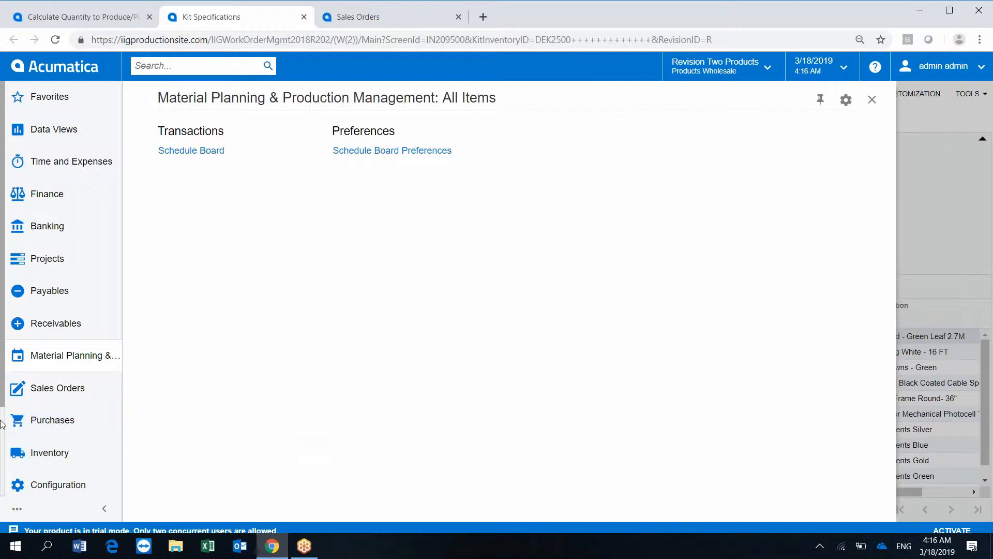
{"action": "scroll", "coordinate": [1, 423], "scroll_direction": "down", "scroll_amount": 3}
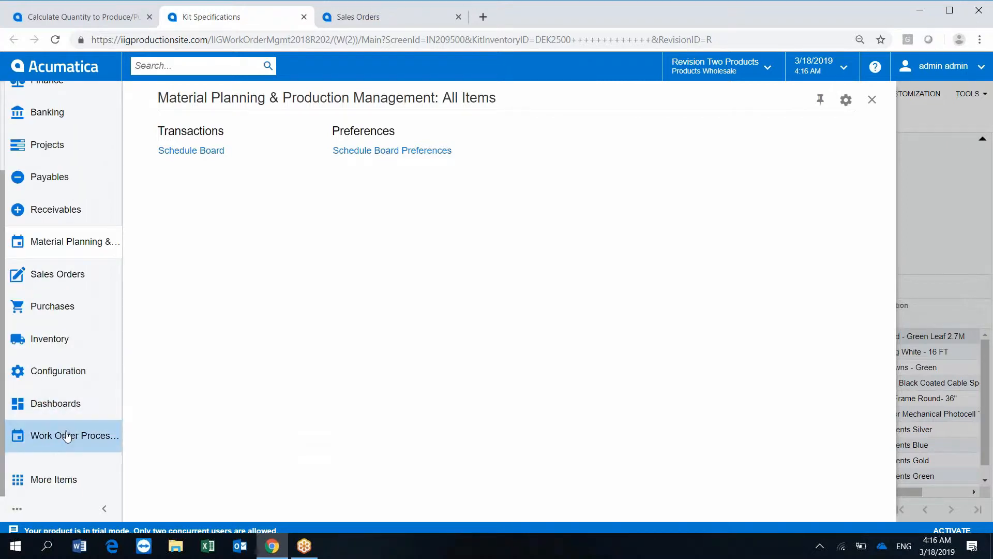
{"action": "left_click", "coordinate": [67, 436]}
{"action": "left_click", "coordinate": [538, 247]}
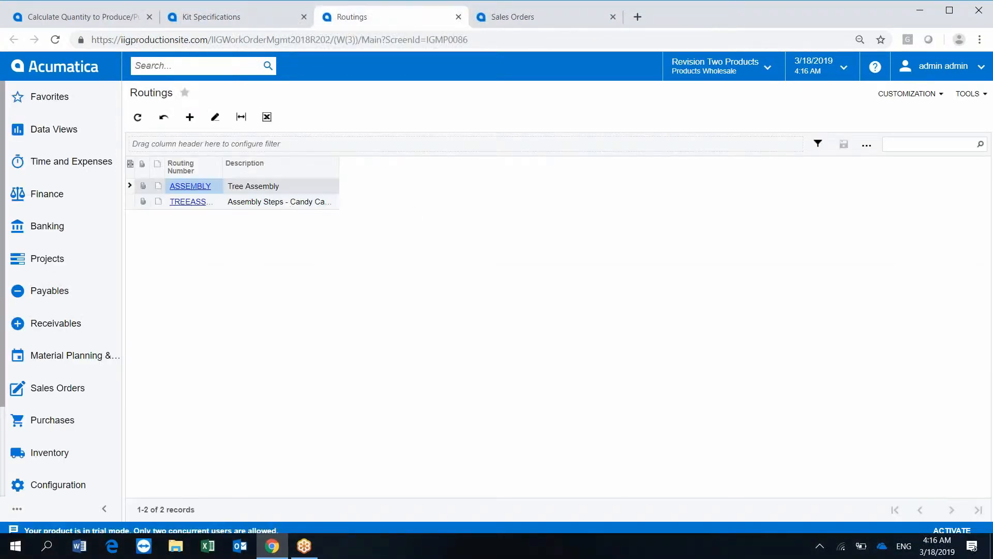
{"action": "left_click", "coordinate": [198, 204]}
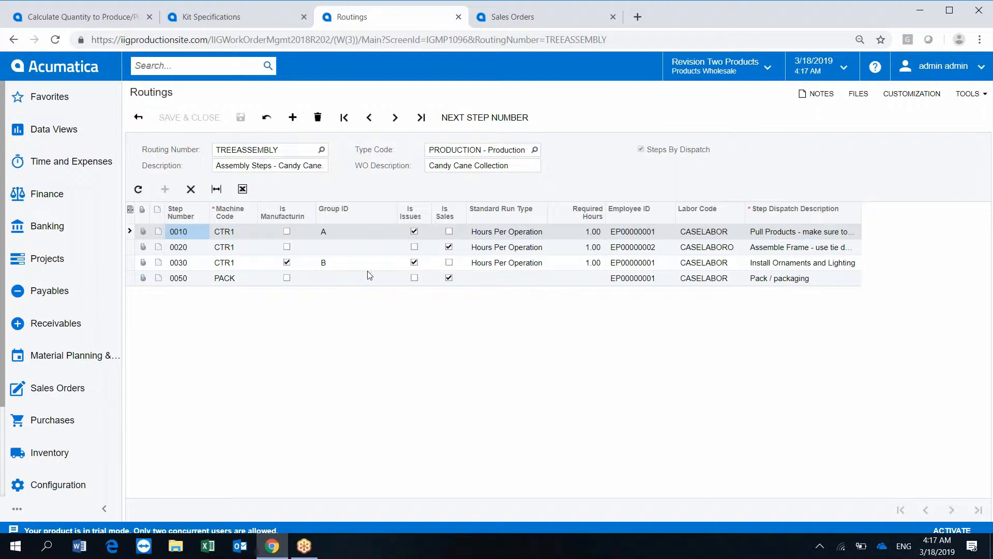
{"action": "left_click", "coordinate": [287, 262]}
{"action": "left_click", "coordinate": [287, 262]}
- Replace the sales order view with the Work Orders list and open the last Candy Cane Collection work order
{"action": "left_click", "coordinate": [525, 18]}
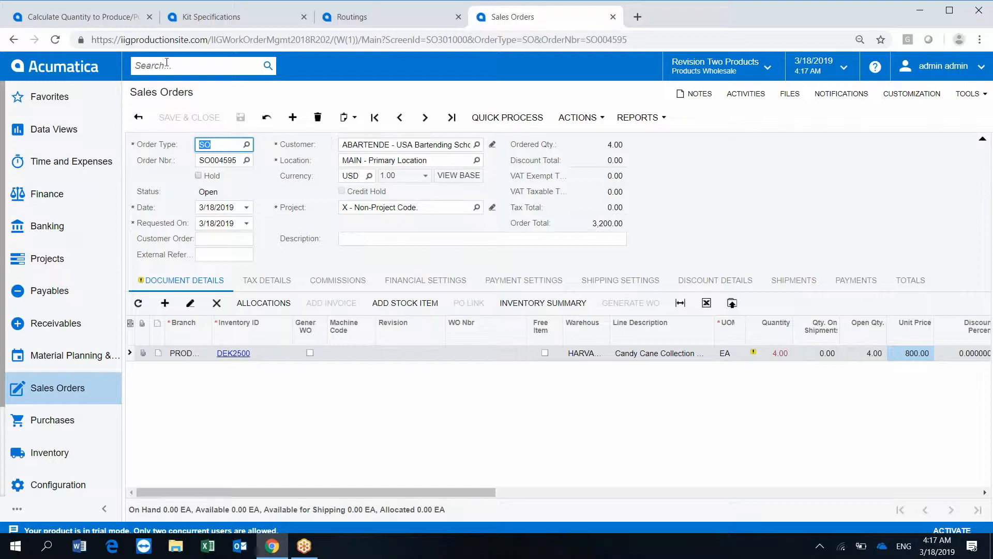
{"action": "left_click", "coordinate": [104, 17]}
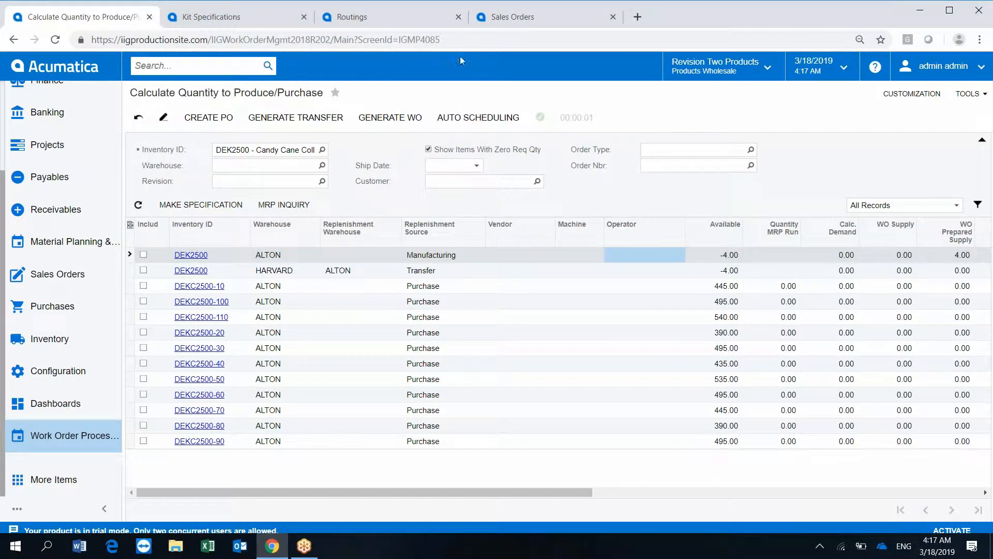
{"action": "left_click", "coordinate": [512, 17]}
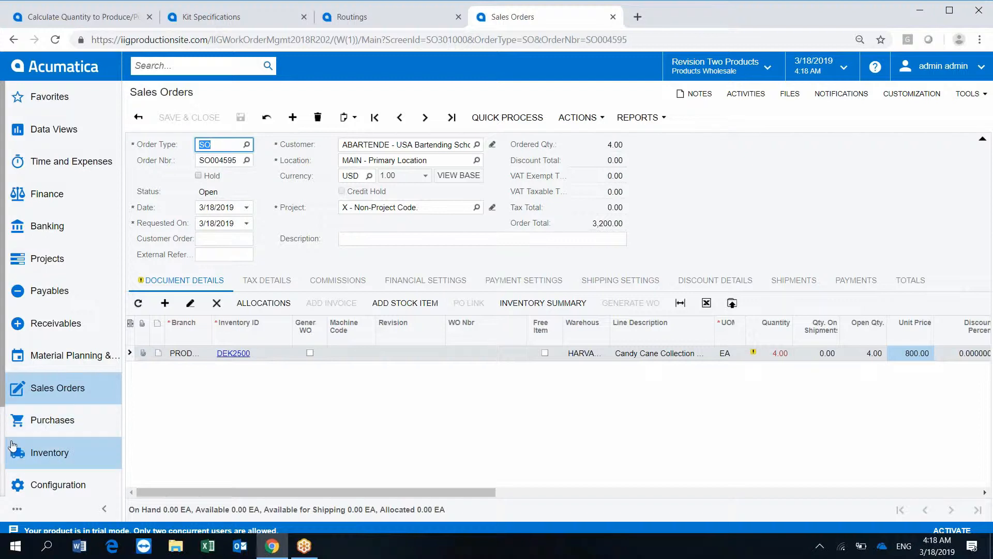
{"action": "scroll", "coordinate": [58, 445], "scroll_direction": "down", "scroll_amount": 2}
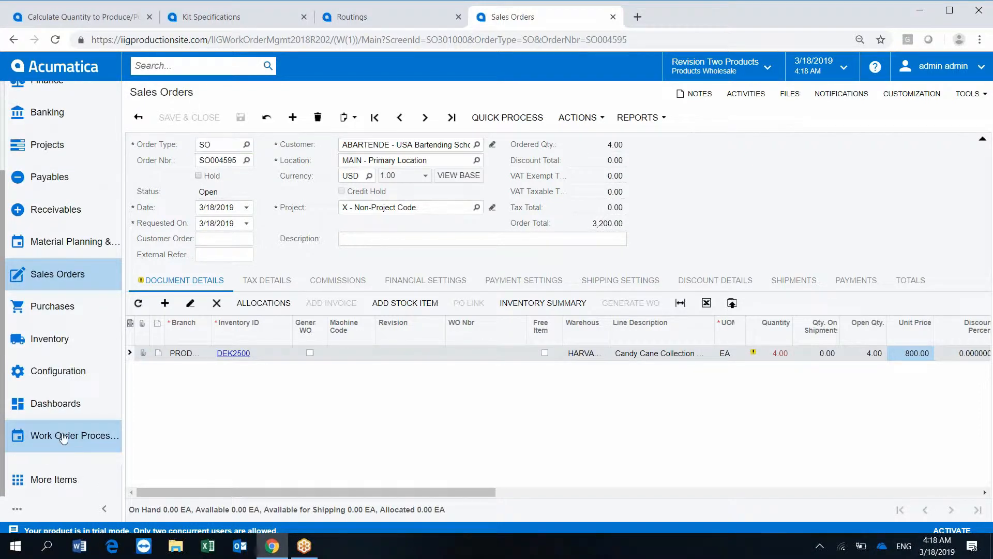
{"action": "left_click", "coordinate": [61, 446]}
{"action": "left_click", "coordinate": [192, 151]}
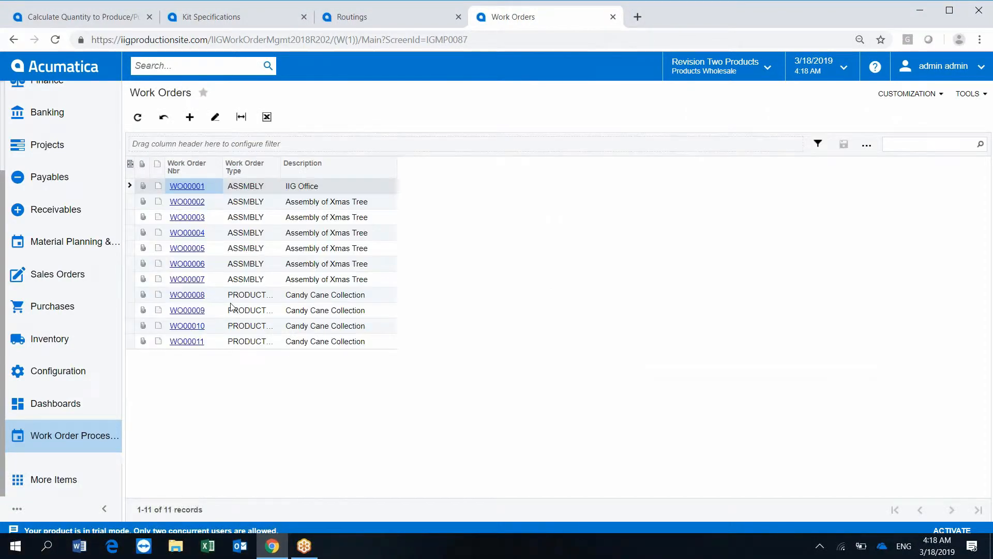
{"action": "left_click", "coordinate": [190, 342]}
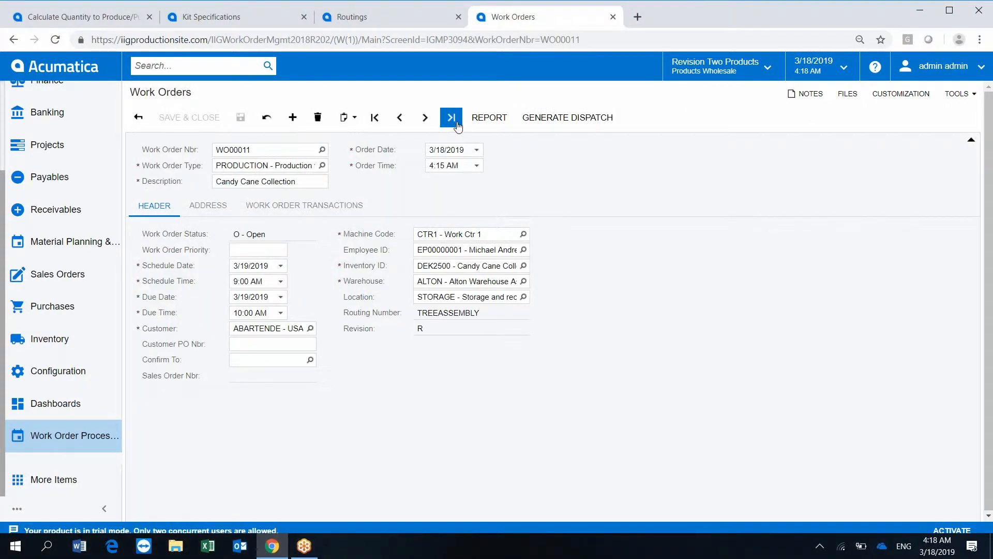
- Review the work order's header and transactions, and open its transaction 0001
{"action": "left_click", "coordinate": [305, 206]}
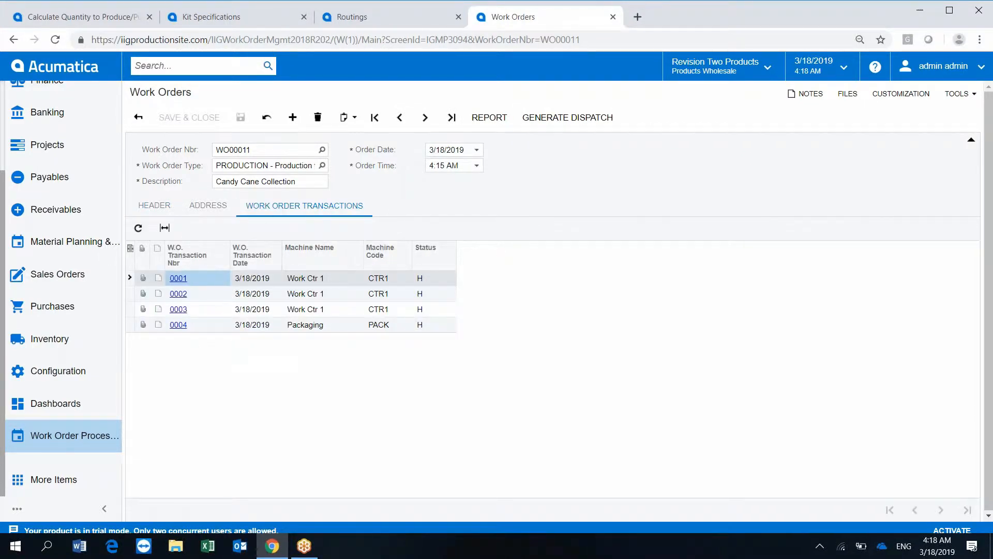
{"action": "left_click", "coordinate": [166, 206]}
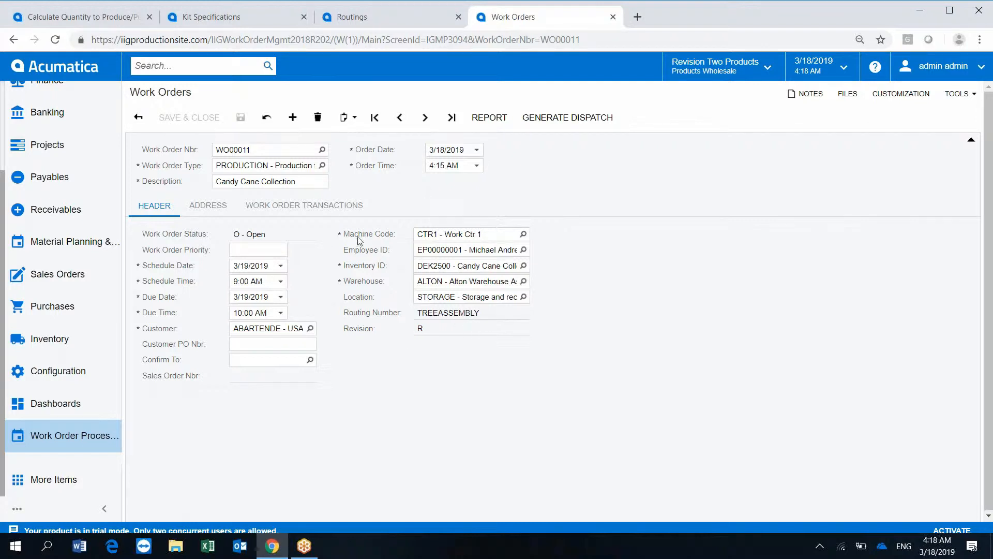
{"action": "left_click", "coordinate": [326, 207]}
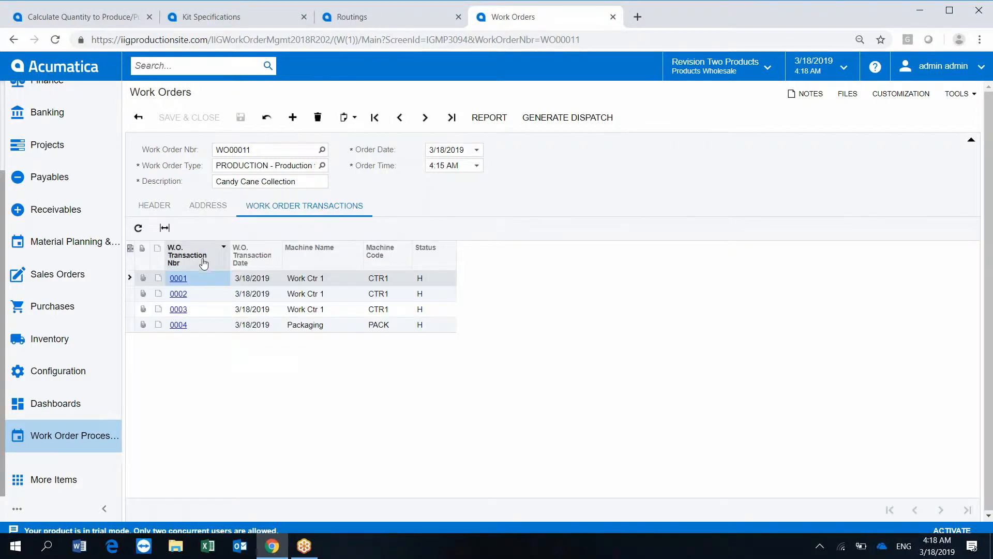
{"action": "left_click", "coordinate": [178, 279]}
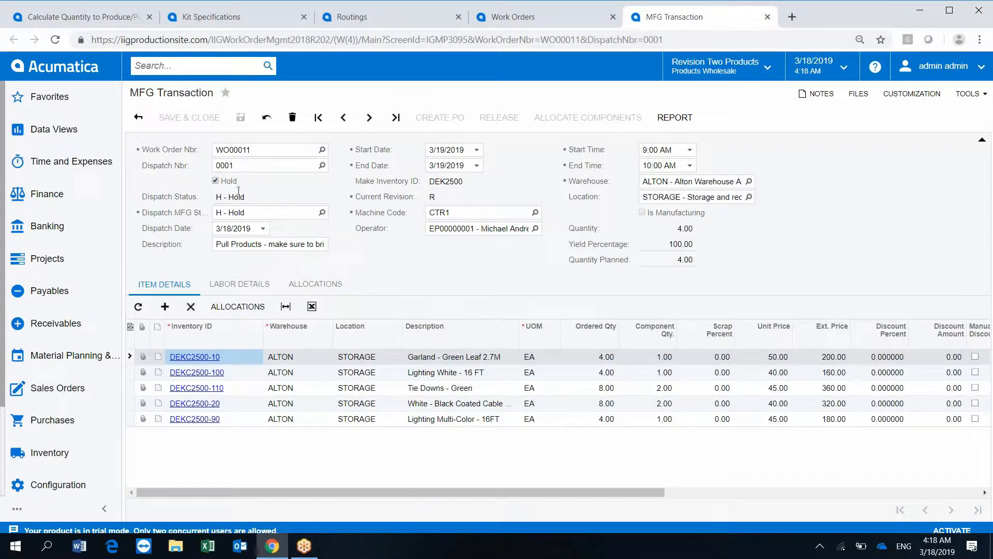
- Process the work order's transaction 0001: take it off hold, allocate its components and release it
{"action": "left_click", "coordinate": [215, 180]}
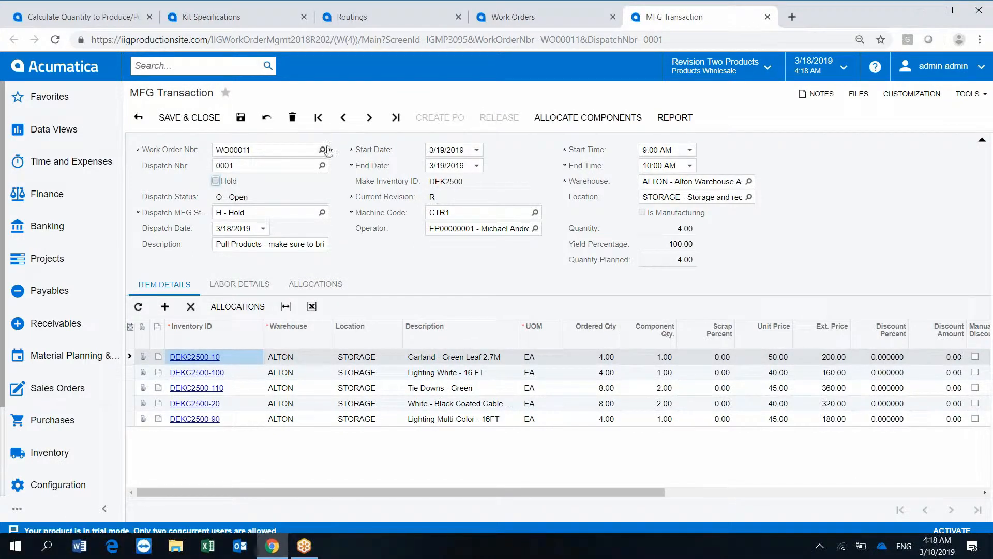
{"action": "left_click", "coordinate": [237, 117]}
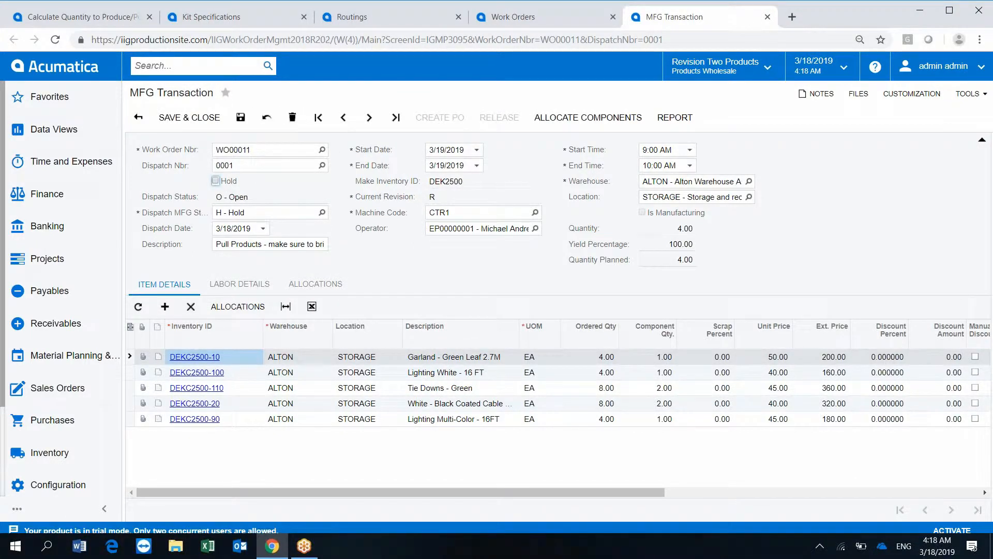
{"action": "left_click", "coordinate": [576, 119]}
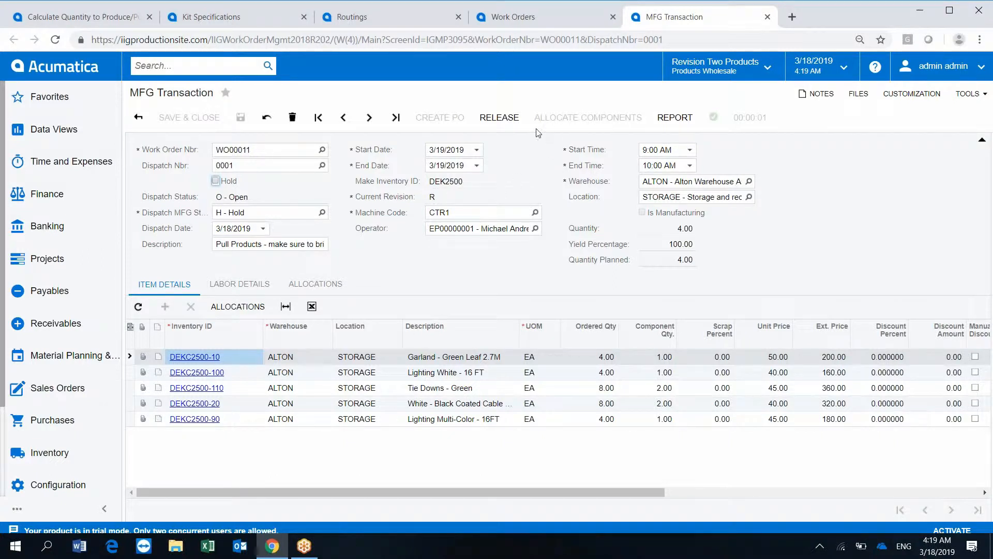
{"action": "left_click", "coordinate": [510, 124]}
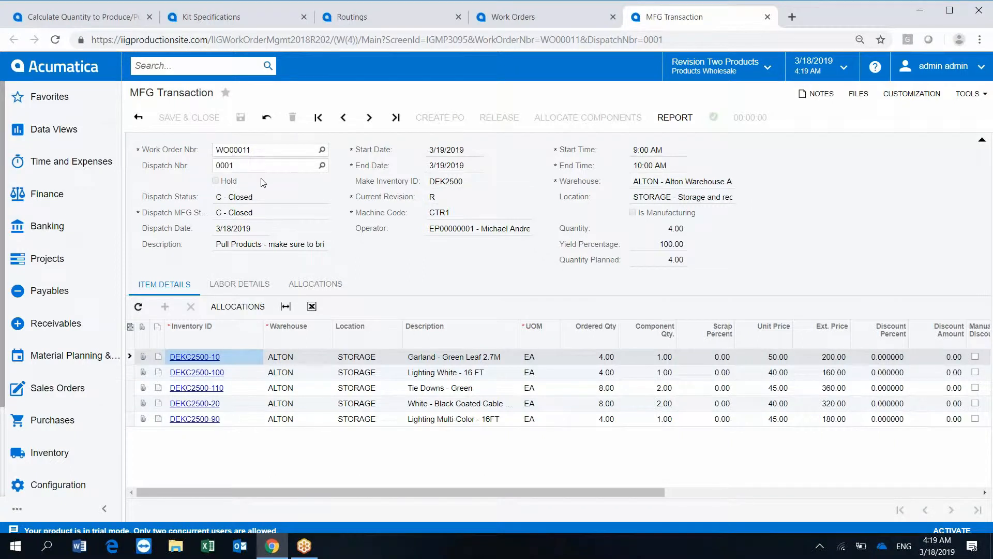
{"action": "left_click", "coordinate": [768, 17]}
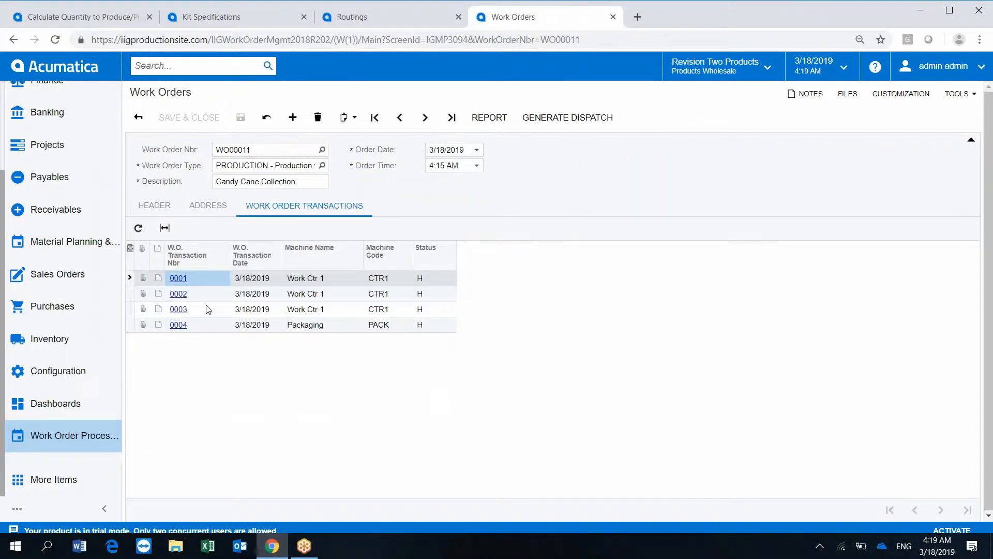
- Open transaction 0002 of the work order, review its labor details, and take it off hold
{"action": "left_click", "coordinate": [179, 293]}
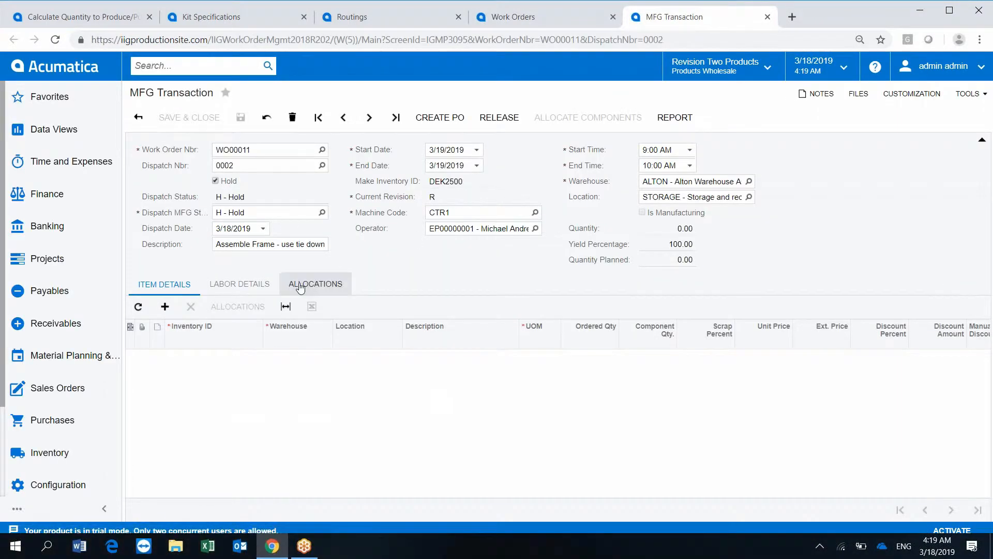
{"action": "left_click", "coordinate": [240, 284]}
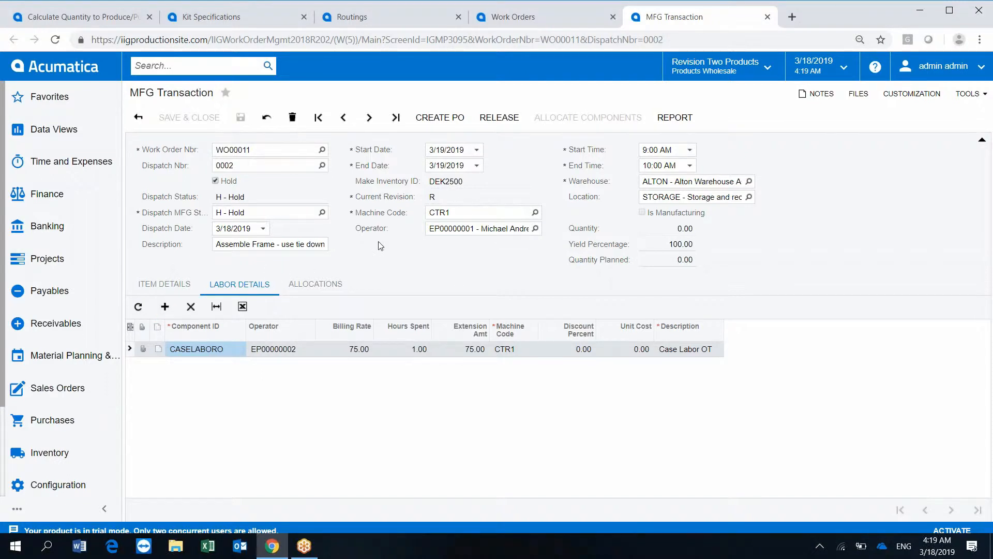
{"action": "left_click", "coordinate": [216, 181]}
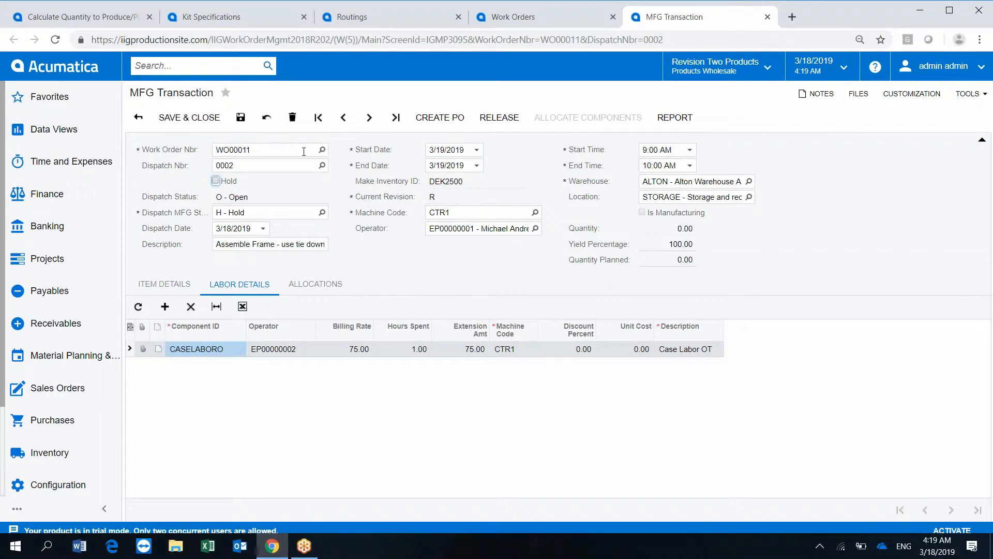
{"action": "left_click", "coordinate": [241, 119]}
- Release transaction 0002 to an existing sales order of type SO, using the last order listed, and close the resulting sales order and the transaction
{"action": "left_click", "coordinate": [502, 119]}
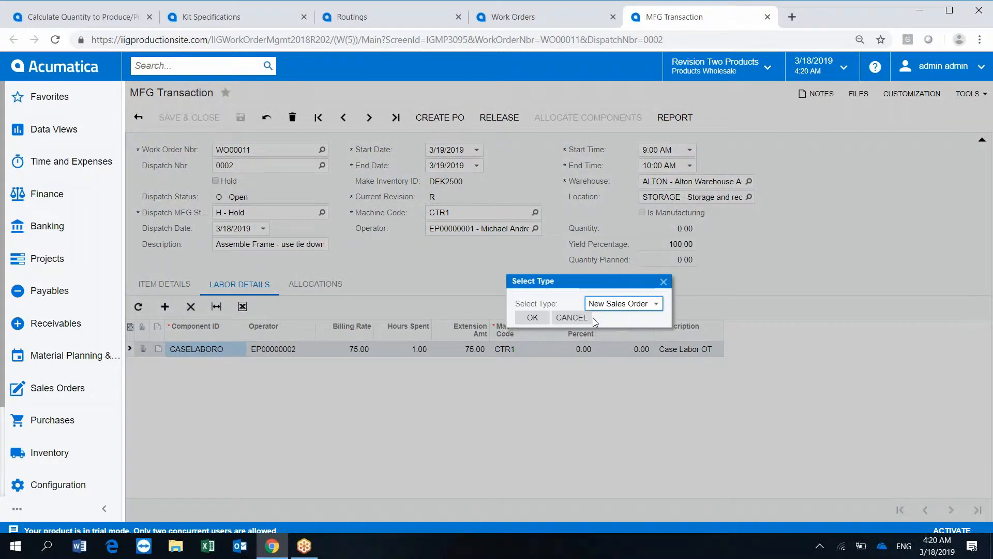
{"action": "left_click", "coordinate": [655, 306]}
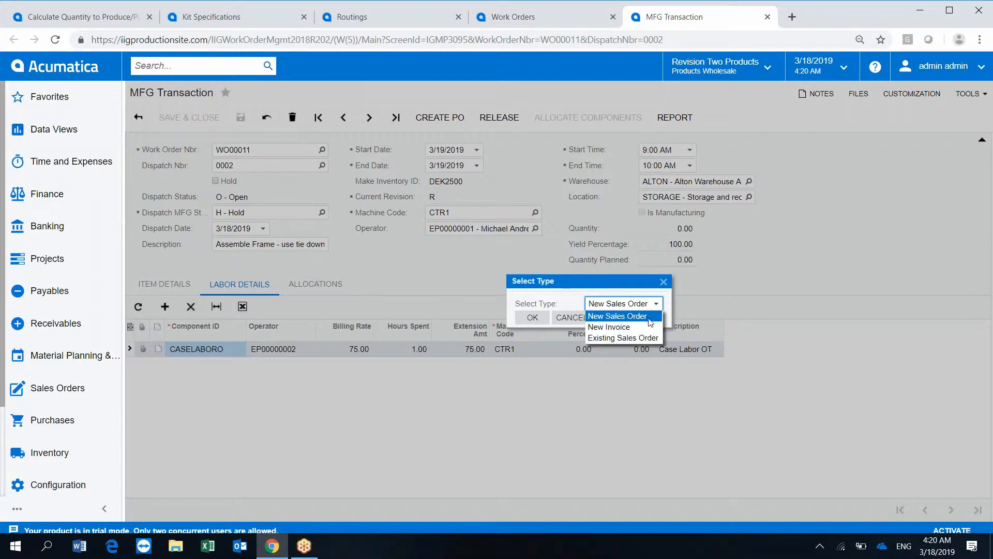
{"action": "left_click", "coordinate": [641, 338]}
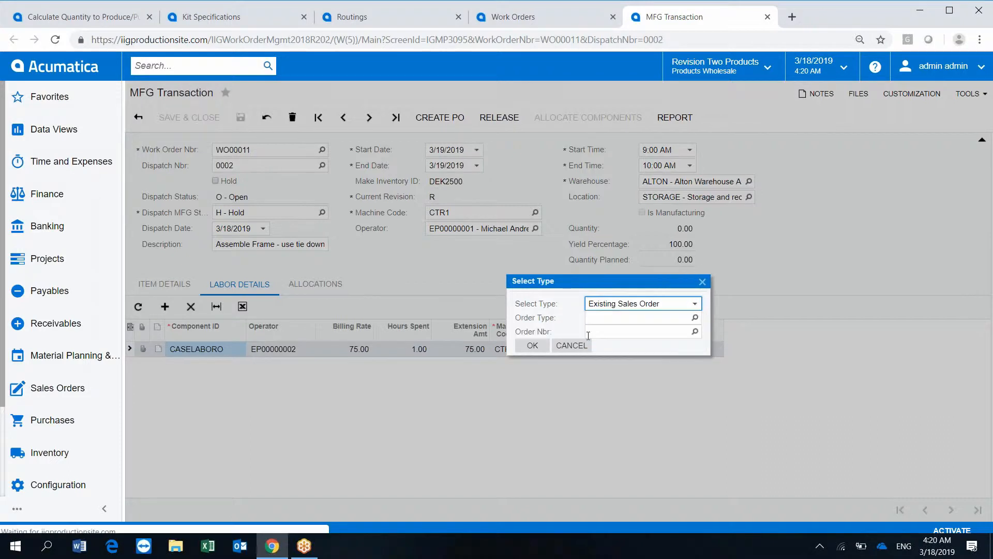
{"action": "left_click", "coordinate": [694, 318]}
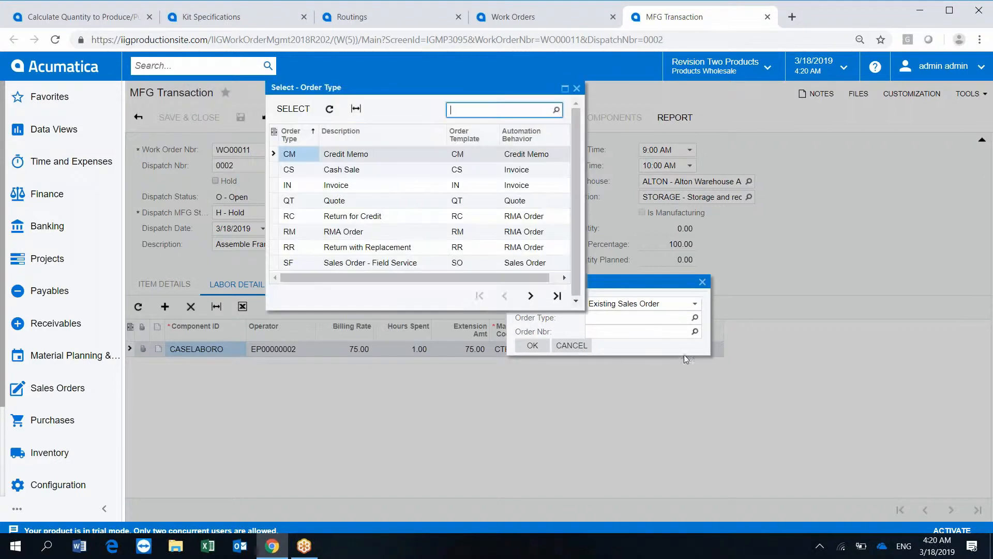
{"action": "left_click", "coordinate": [532, 297]}
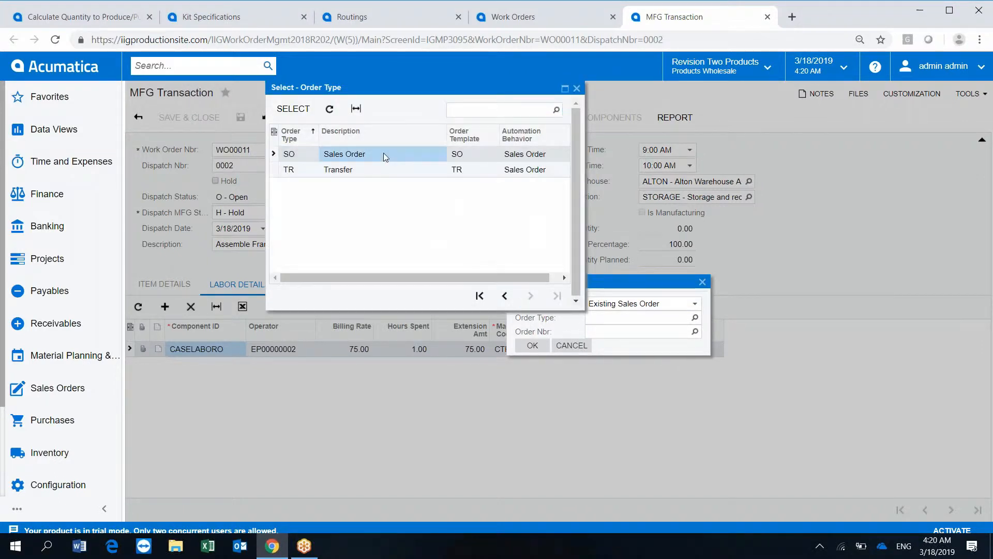
{"action": "double_click", "coordinate": [385, 155]}
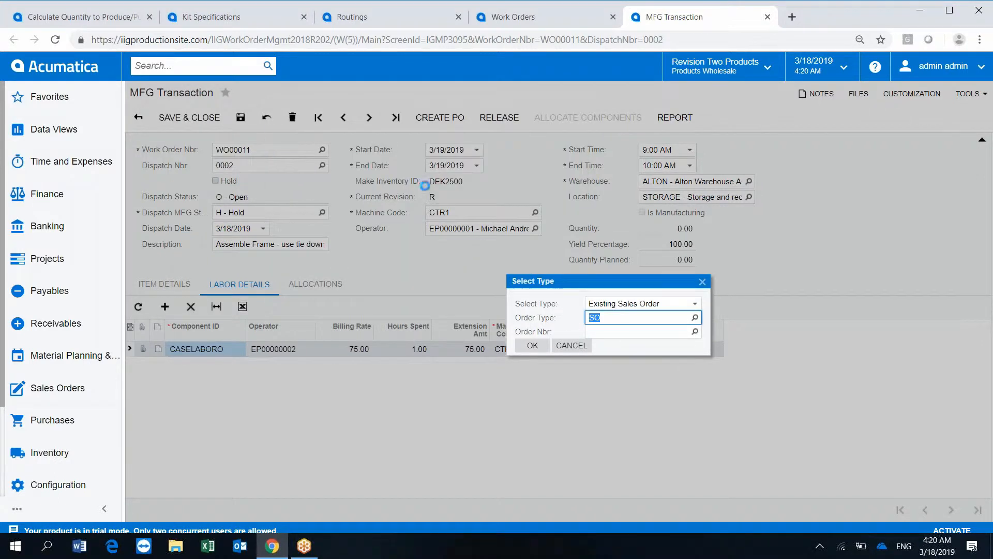
{"action": "left_click", "coordinate": [694, 331]}
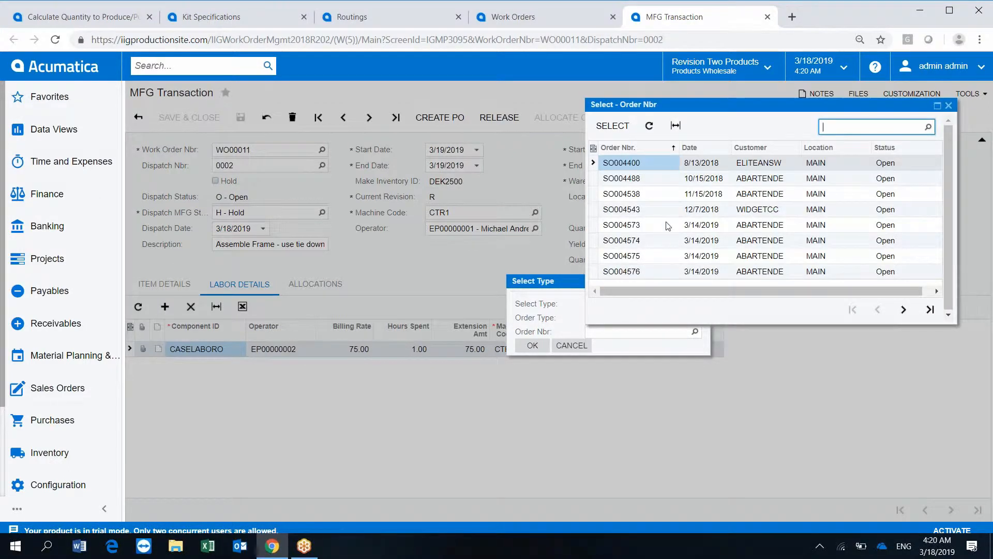
{"action": "left_click", "coordinate": [922, 311]}
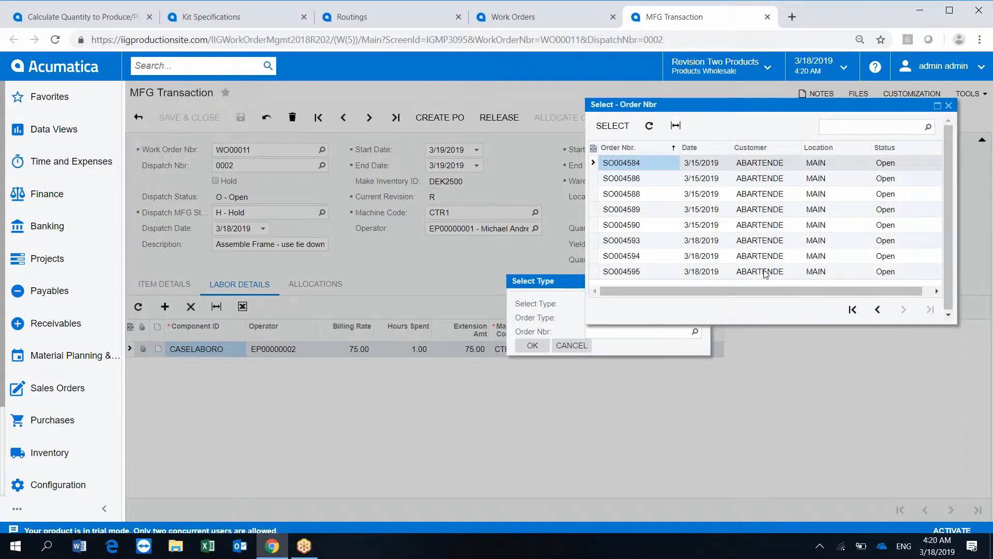
{"action": "double_click", "coordinate": [752, 271]}
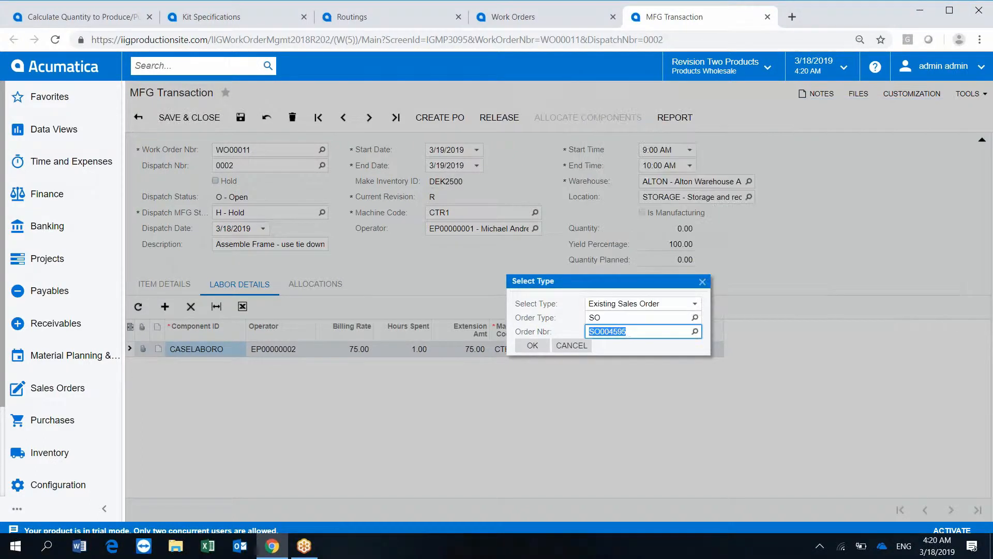
{"action": "left_click", "coordinate": [533, 345]}
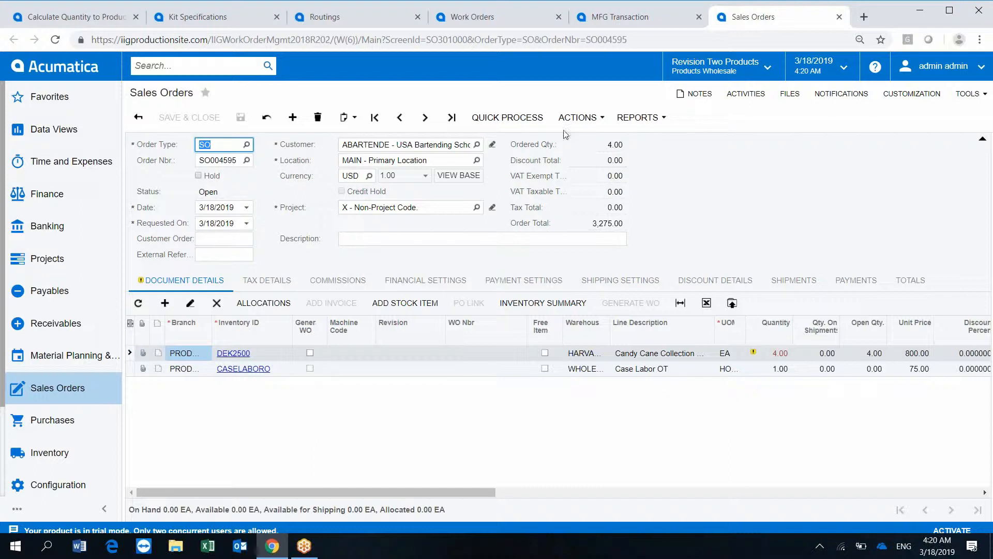
{"action": "left_click", "coordinate": [839, 16]}
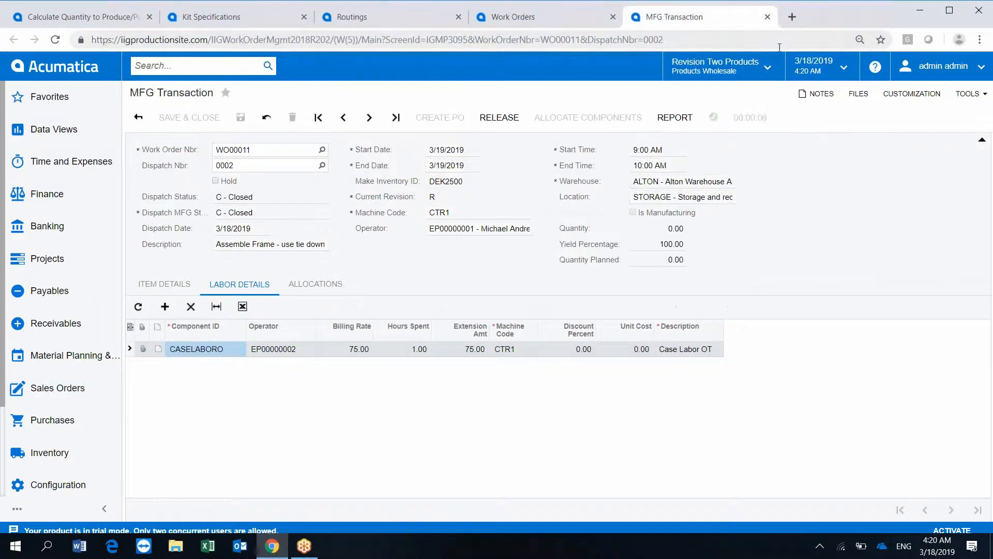
{"action": "left_click", "coordinate": [768, 17]}
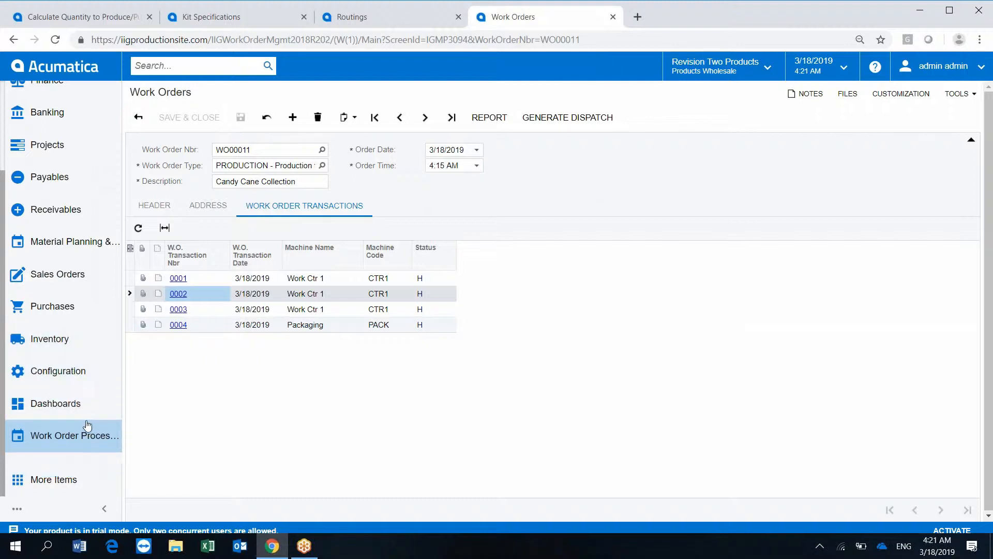
- Open the Schedule Board from Material Planning & Production Management and collapse the navigation to widen it
{"action": "left_click", "coordinate": [89, 248]}
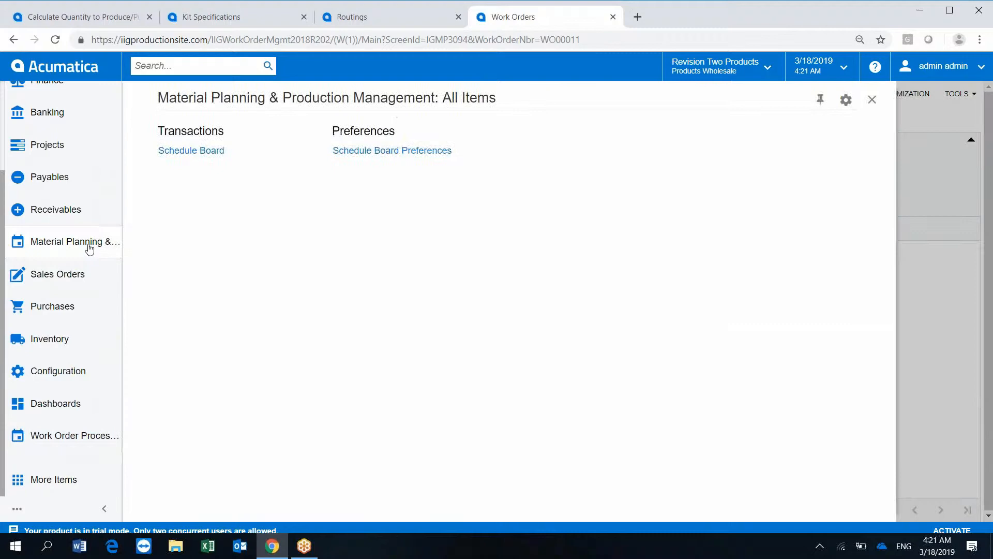
{"action": "left_click", "coordinate": [187, 154]}
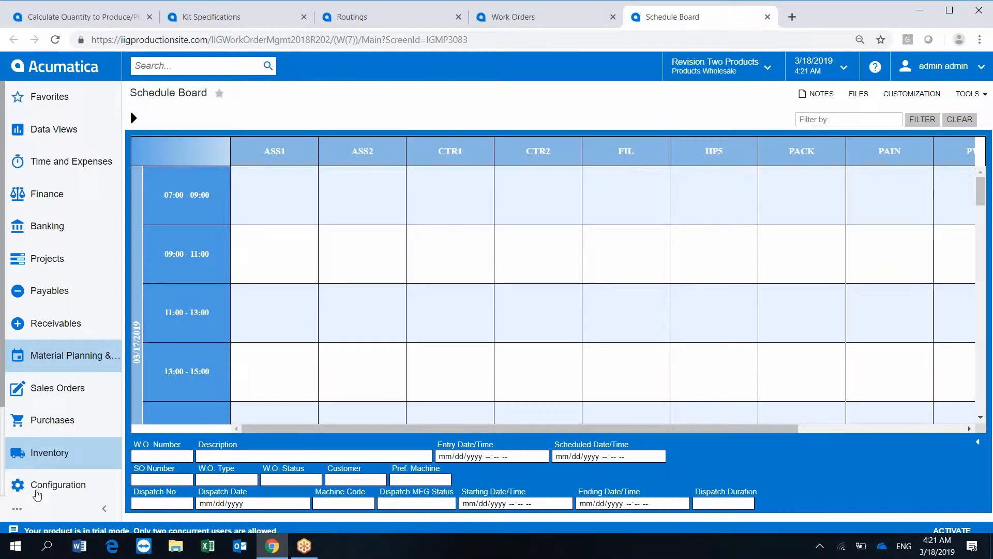
{"action": "left_click", "coordinate": [104, 508]}
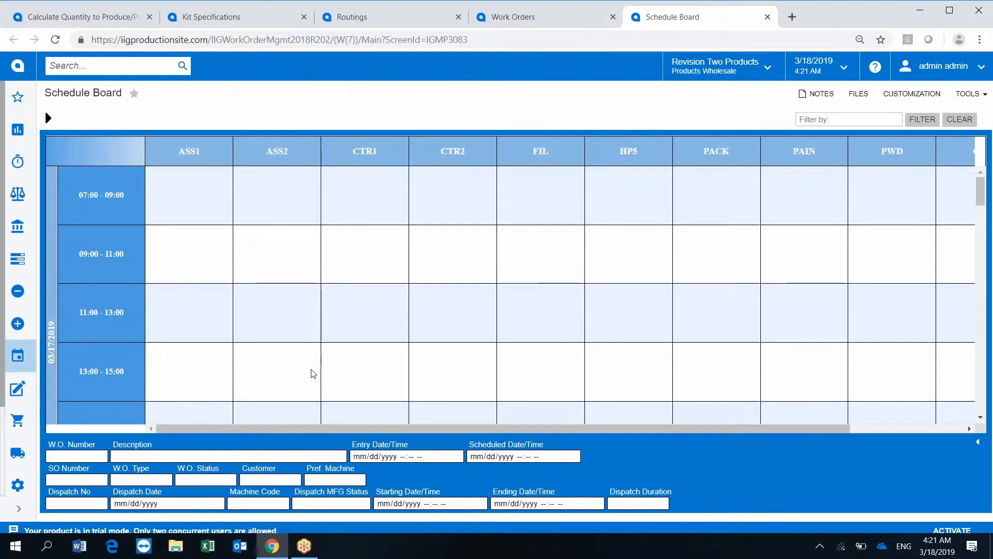
- Reschedule dispatch 0003 of the Candy Cane Collection work order on machine CTR1 to start at 11:15 AM on 03/19/2019
{"action": "scroll", "coordinate": [313, 373], "scroll_direction": "down", "scroll_amount": 2}
{"action": "scroll", "coordinate": [313, 372], "scroll_direction": "down", "scroll_amount": 10}
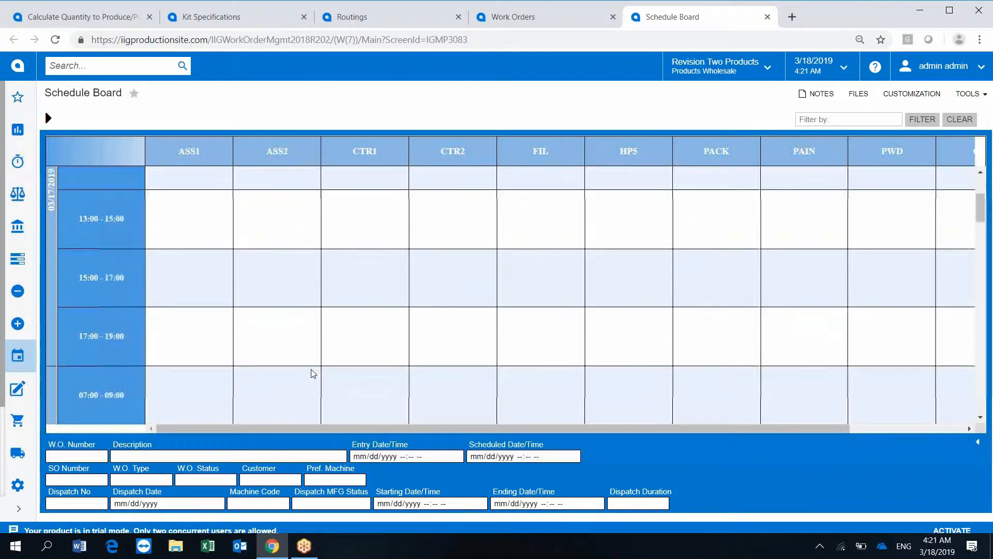
{"action": "scroll", "coordinate": [313, 372], "scroll_direction": "down", "scroll_amount": 8}
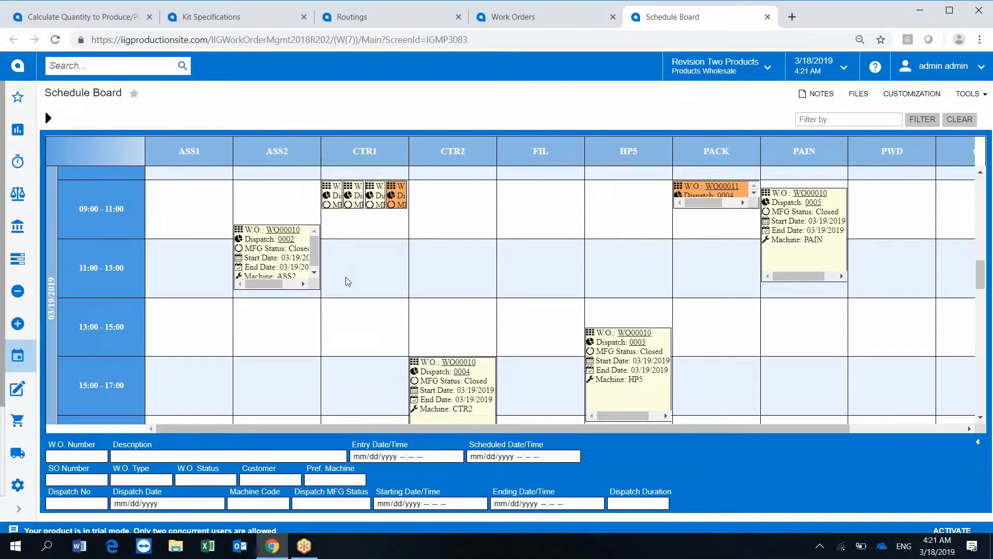
{"action": "left_click_drag", "start_coordinate": [397, 205], "coordinate": [333, 279]}
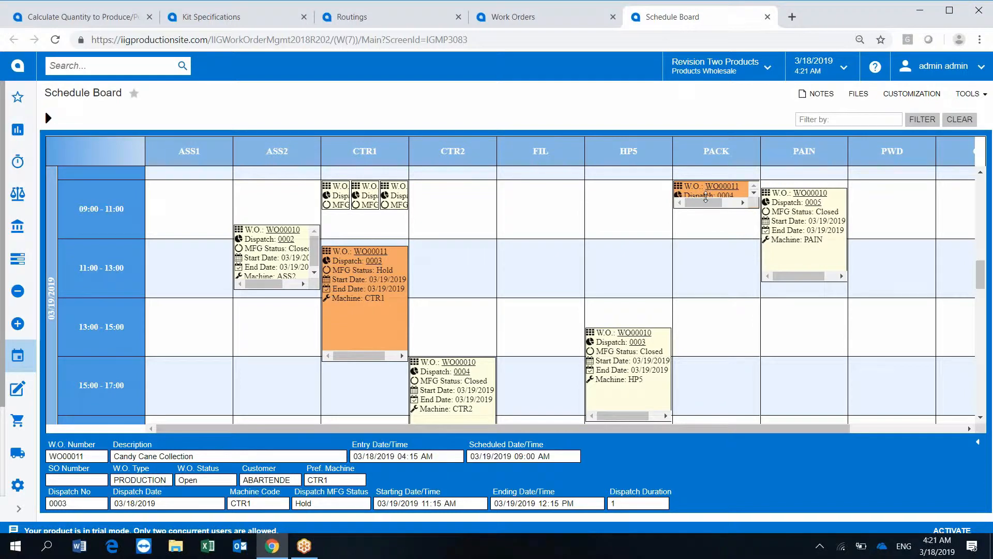
- Set the MFG status of dispatch 0004 on machine PACK to Setup and save it
{"action": "left_click", "coordinate": [706, 196]}
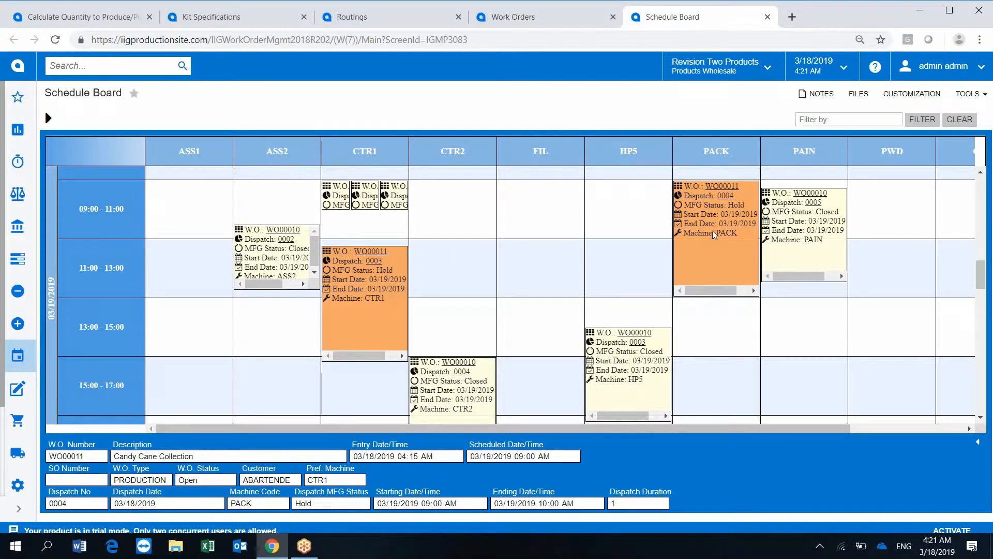
{"action": "right_click", "coordinate": [724, 215]}
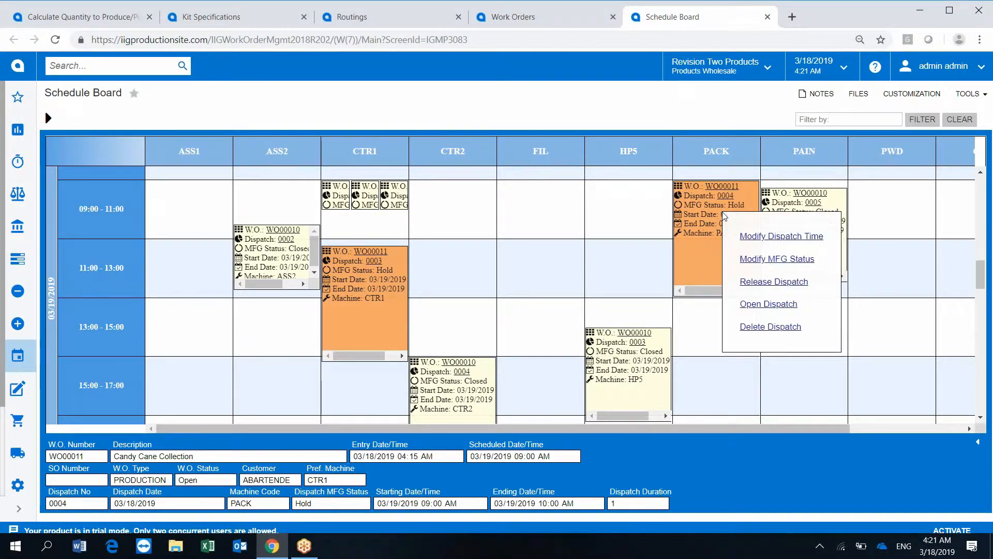
{"action": "left_click", "coordinate": [764, 259]}
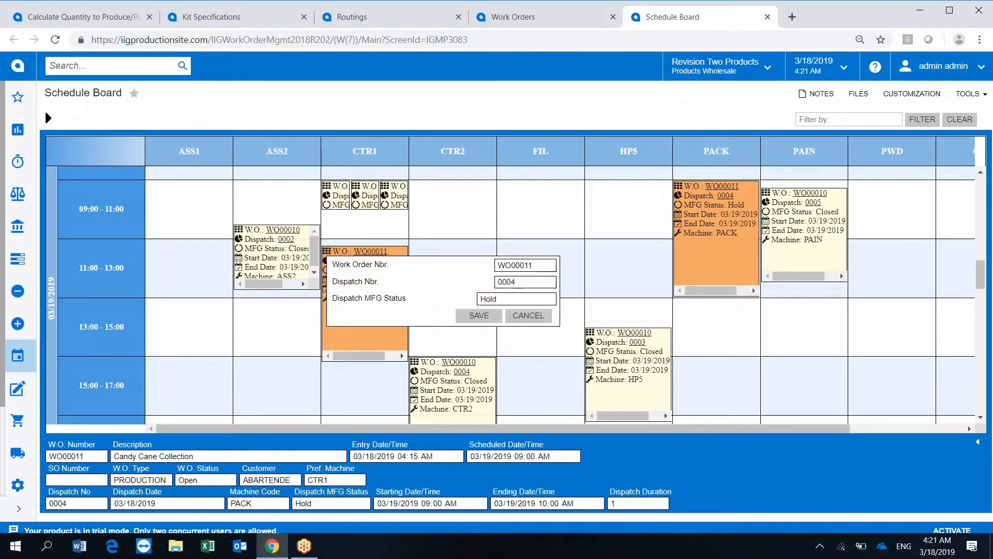
{"action": "left_click", "coordinate": [549, 298]}
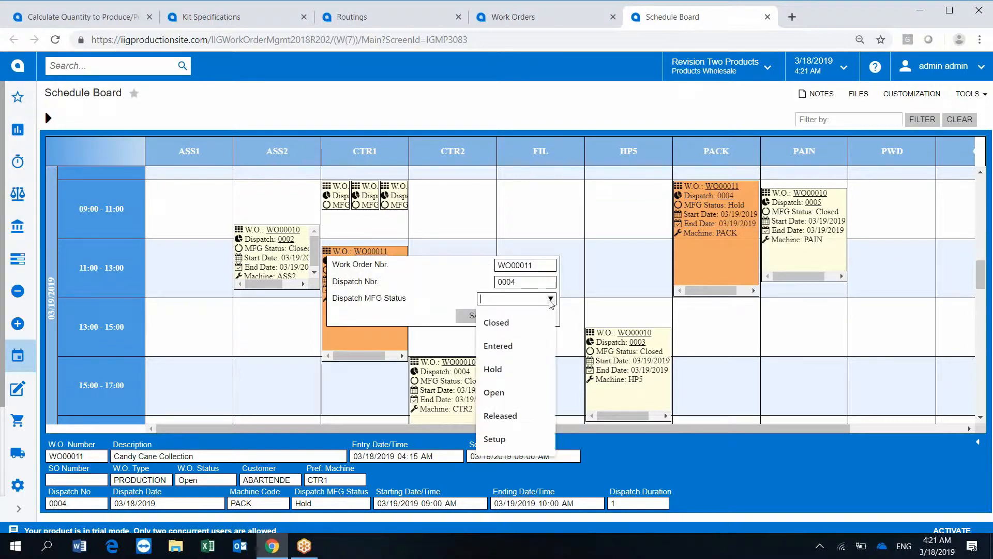
{"action": "left_click", "coordinate": [517, 438]}
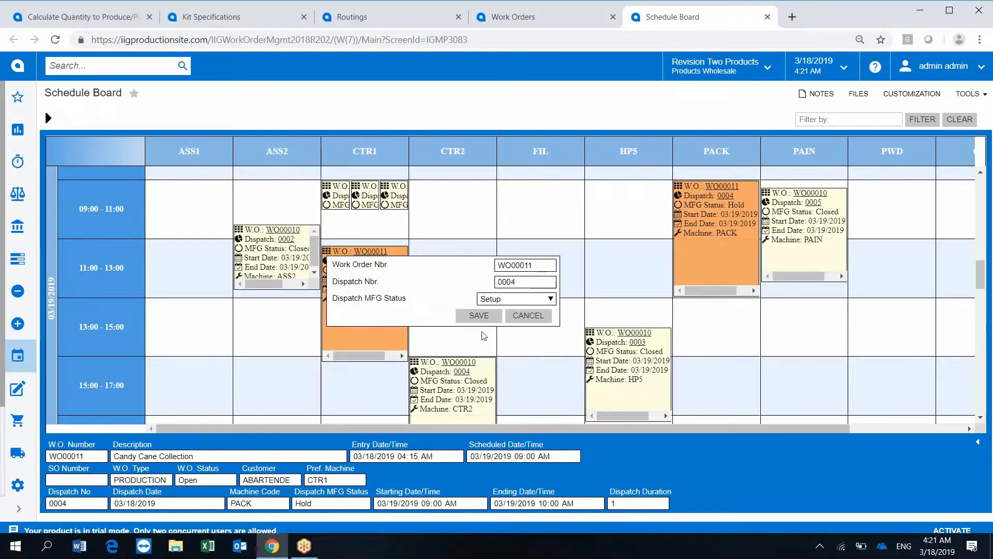
{"action": "left_click", "coordinate": [474, 315]}
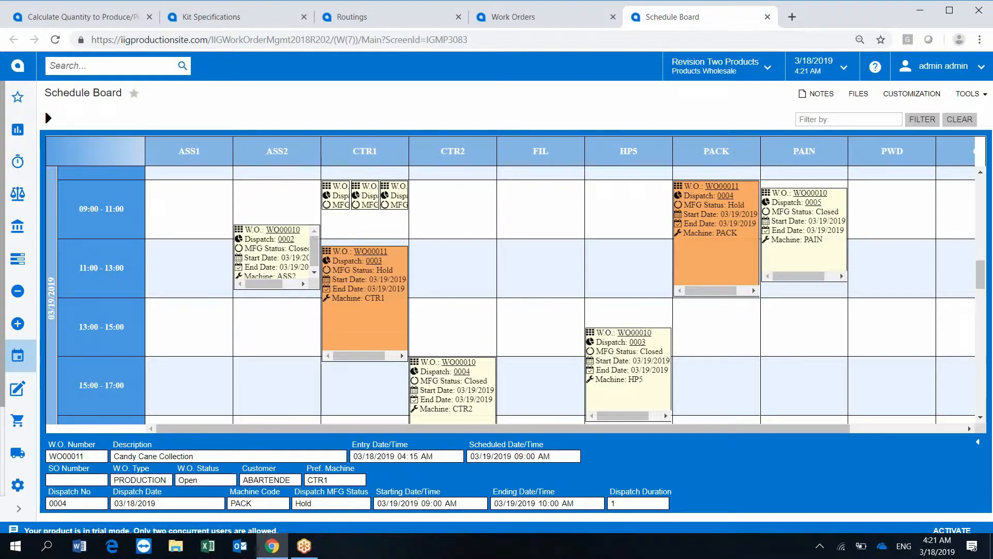
- Set the MFG status of dispatch 0003 on CTR1 to Released, save it, and move the dispatch to machine ASS2 at 1:45 PM
{"action": "right_click", "coordinate": [388, 305]}
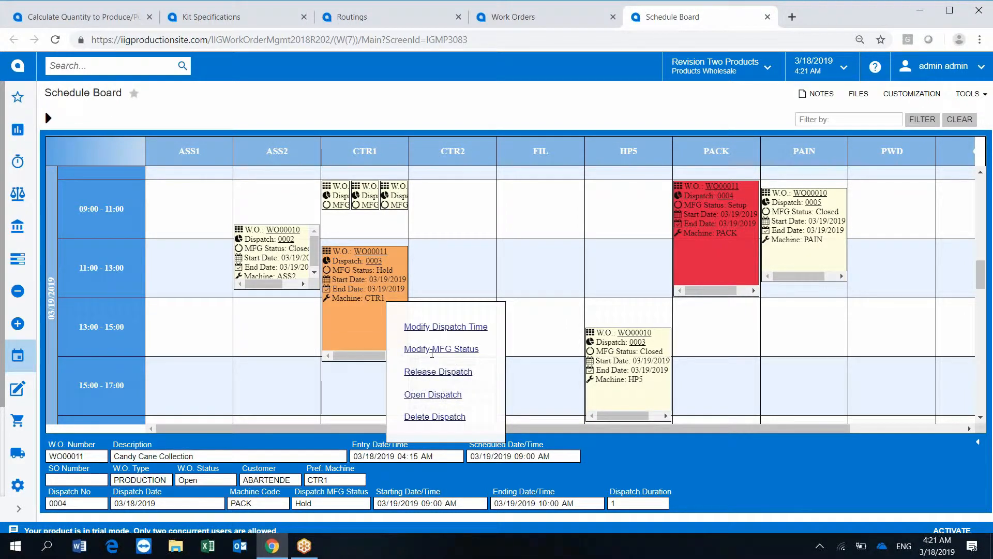
{"action": "left_click", "coordinate": [429, 348]}
{"action": "left_click", "coordinate": [538, 299]}
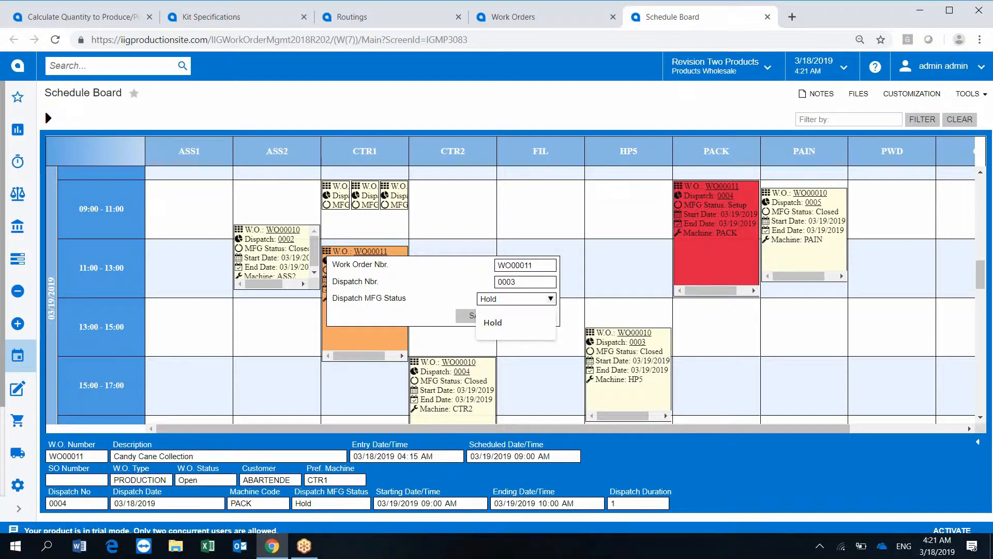
{"action": "left_click", "coordinate": [511, 417]}
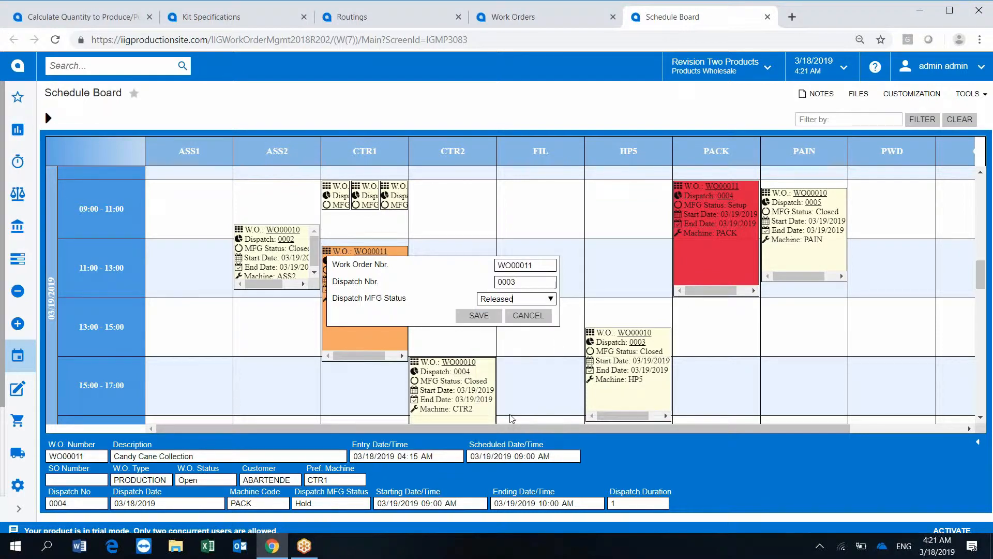
{"action": "left_click", "coordinate": [481, 315]}
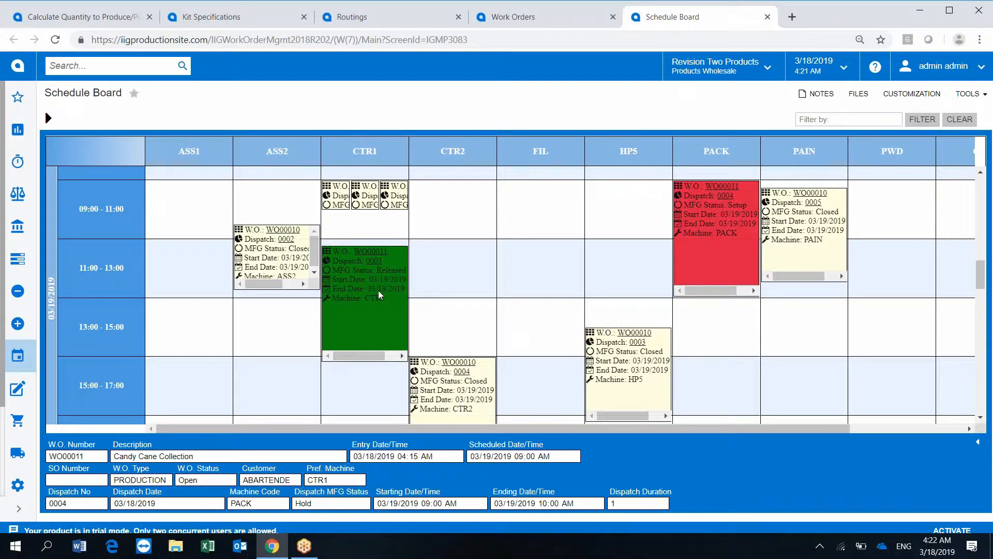
{"action": "left_click_drag", "start_coordinate": [378, 291], "coordinate": [289, 361]}
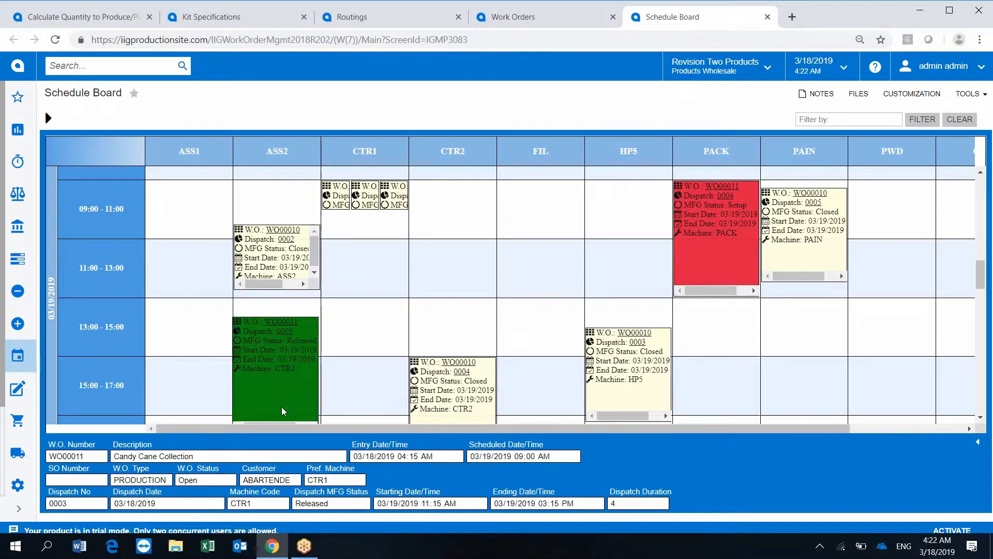
- Compare the board's saved Setup and Production views, return to the All view, and close the view preferences
{"action": "left_click", "coordinate": [48, 118]}
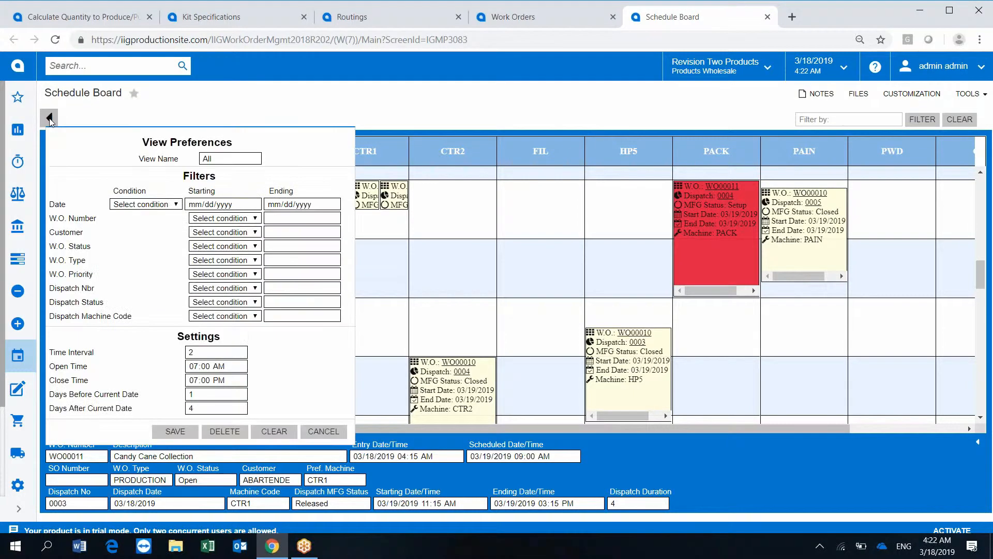
{"action": "left_click", "coordinate": [254, 158]}
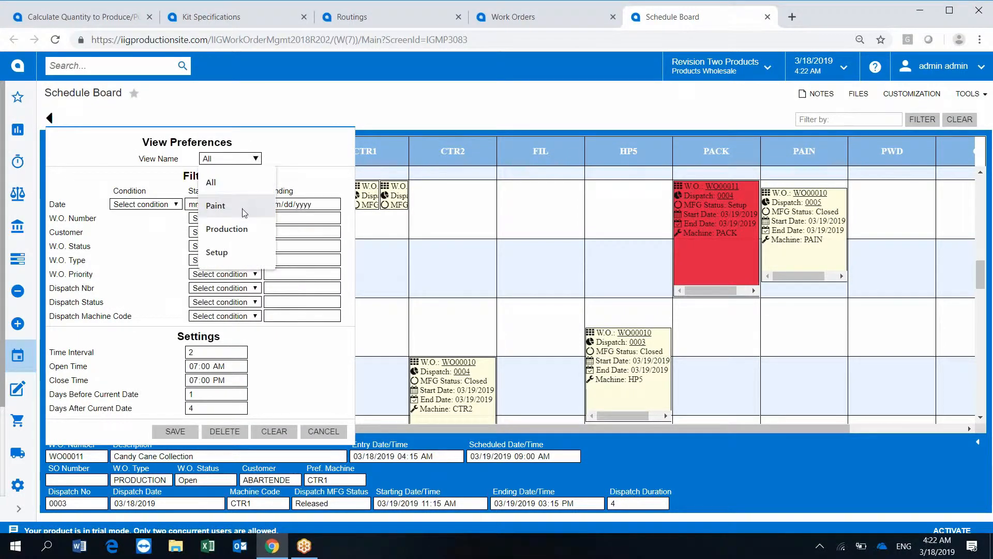
{"action": "left_click", "coordinate": [245, 253]}
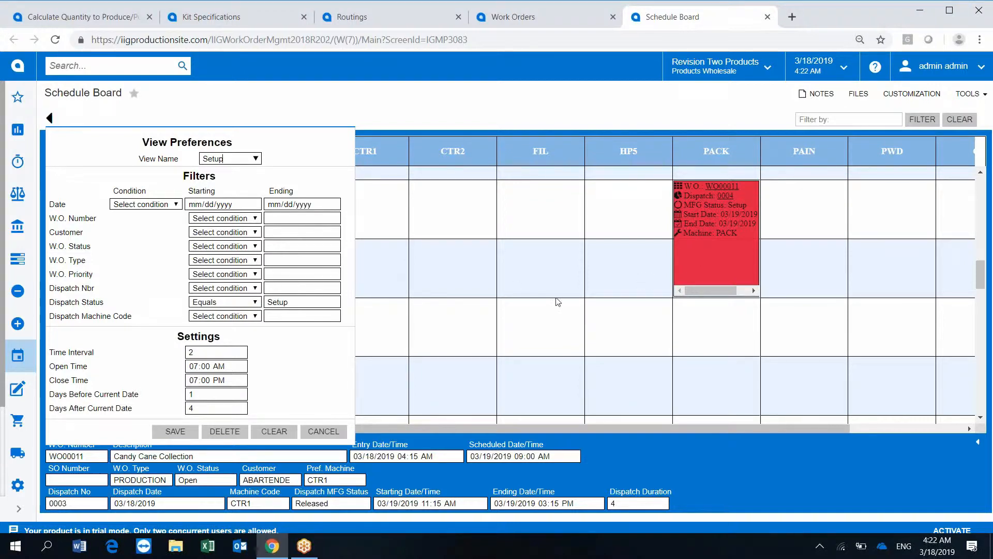
{"action": "left_click", "coordinate": [256, 158]}
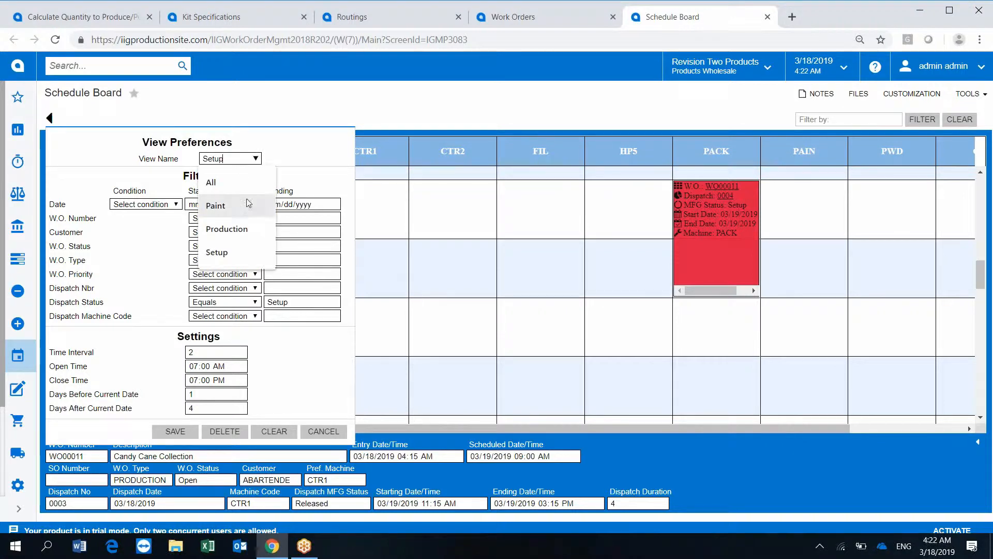
{"action": "left_click", "coordinate": [245, 230]}
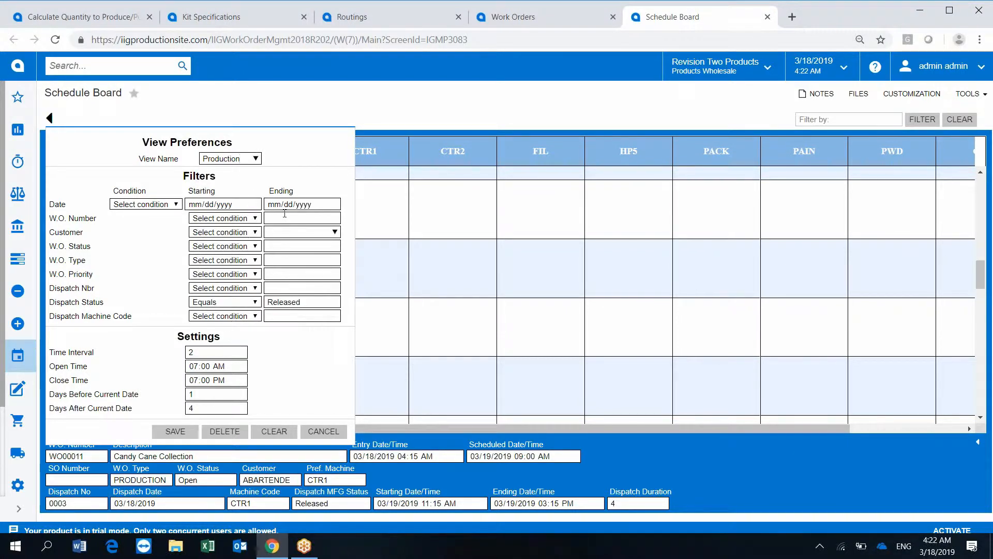
{"action": "left_click", "coordinate": [256, 158]}
{"action": "left_click", "coordinate": [251, 181]}
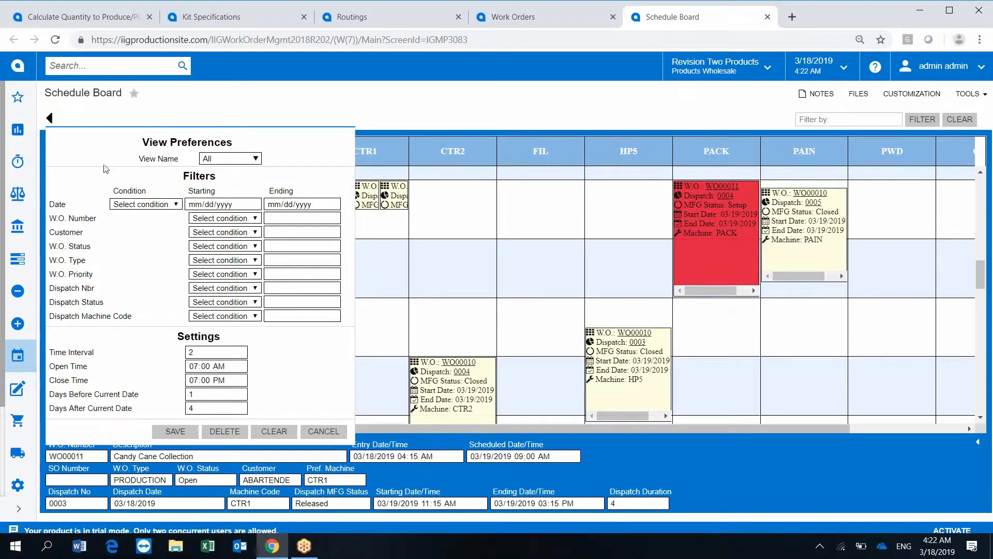
{"action": "left_click", "coordinate": [51, 118]}
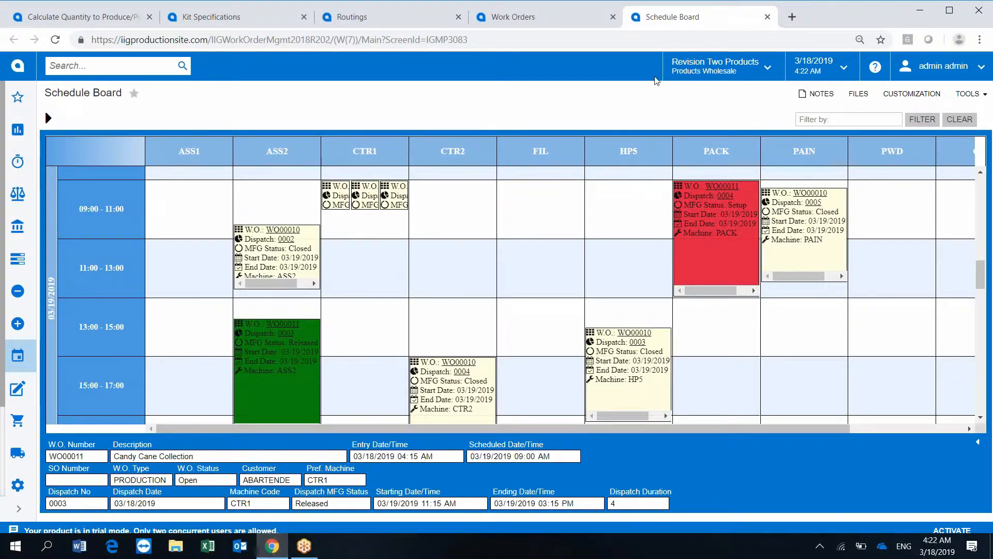
- Refresh the transactions of the Candy Cane Collection work order, open transaction 0004 and take it off hold
{"action": "left_click", "coordinate": [570, 20]}
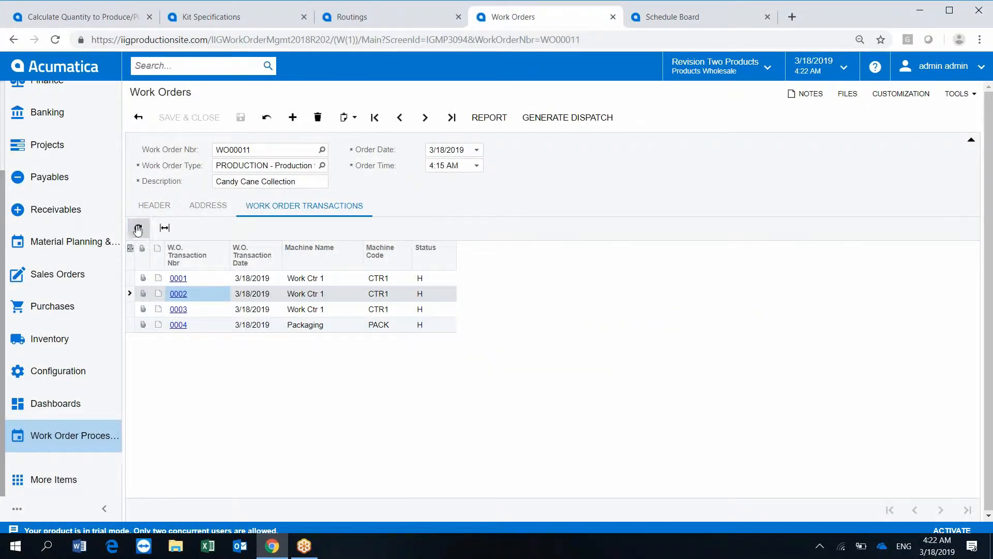
{"action": "left_click", "coordinate": [138, 228]}
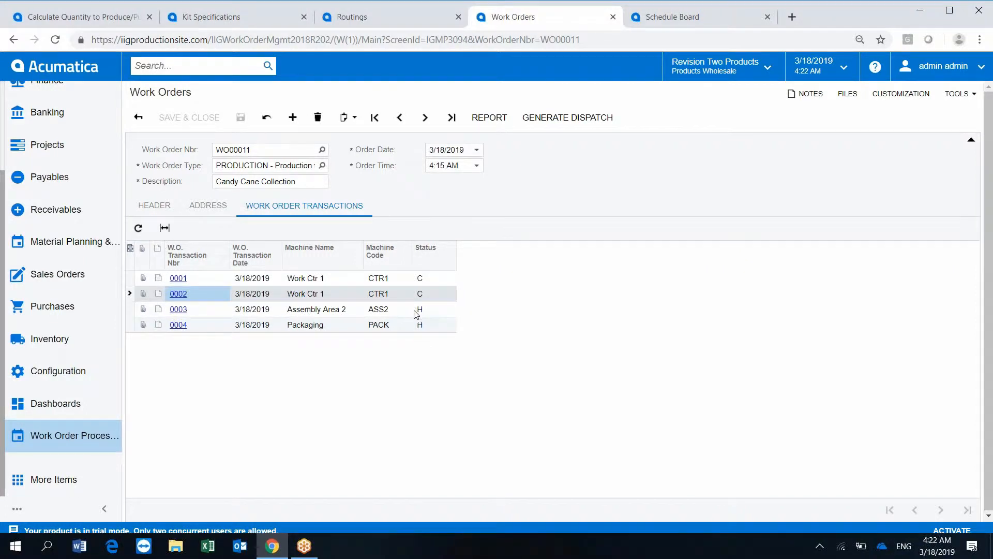
{"action": "left_click", "coordinate": [178, 324]}
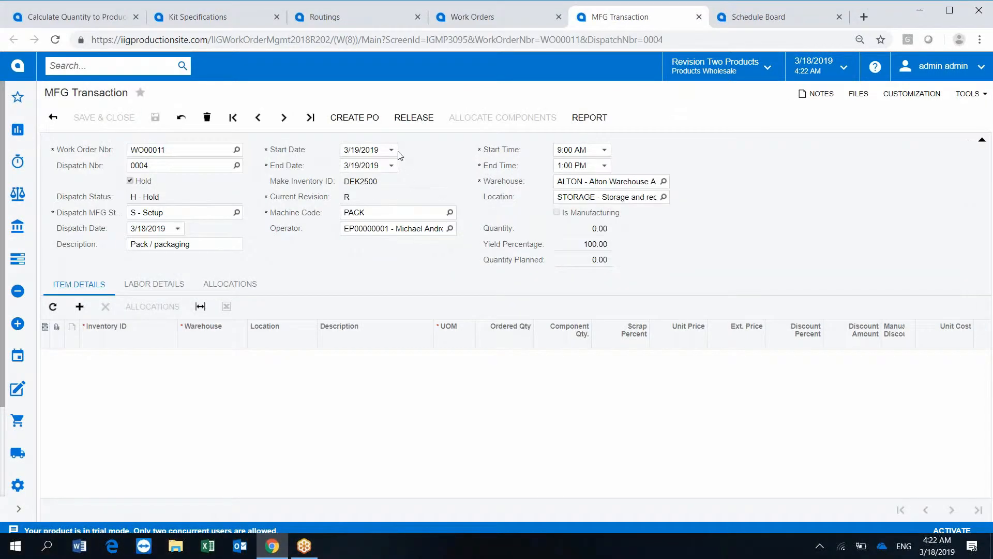
{"action": "left_click", "coordinate": [139, 183]}
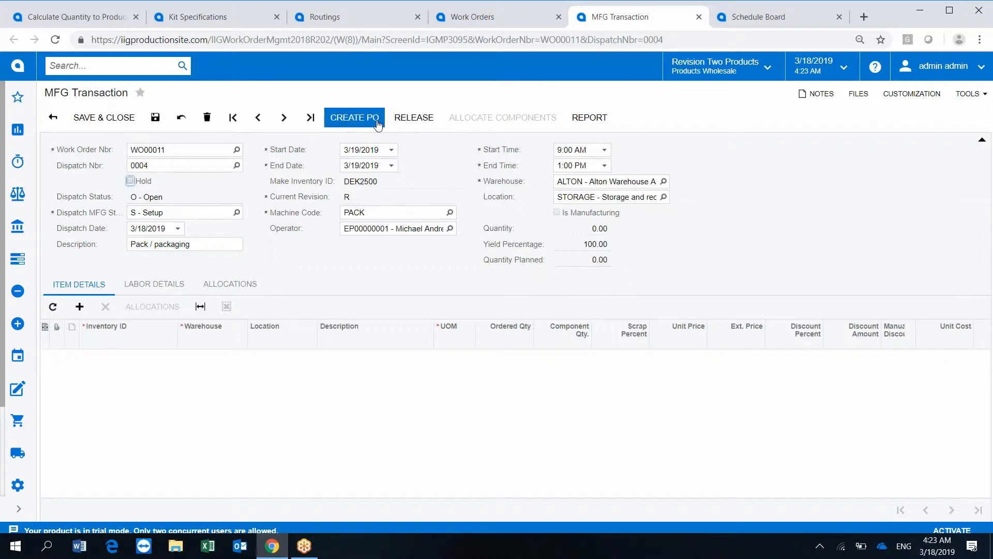
- Release transaction 0004 to the last listed existing sales order of type SO, and close the resulting sales order and the transaction
{"action": "left_click", "coordinate": [411, 119]}
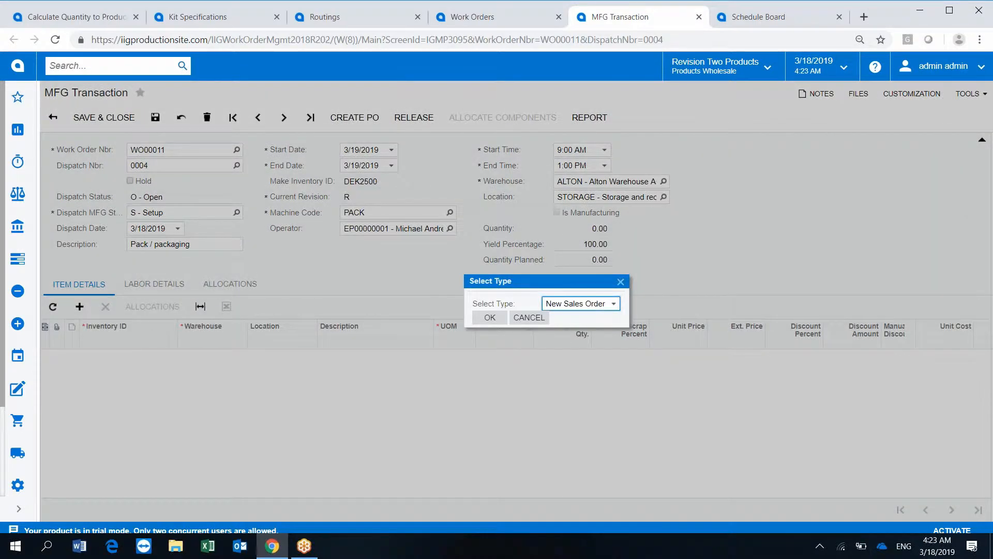
{"action": "left_click", "coordinate": [591, 310]}
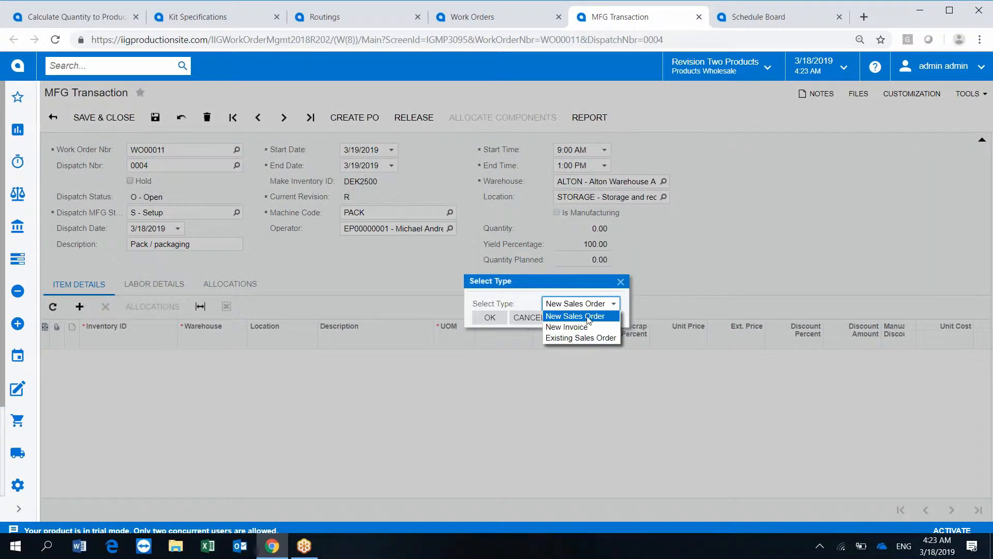
{"action": "left_click", "coordinate": [585, 337]}
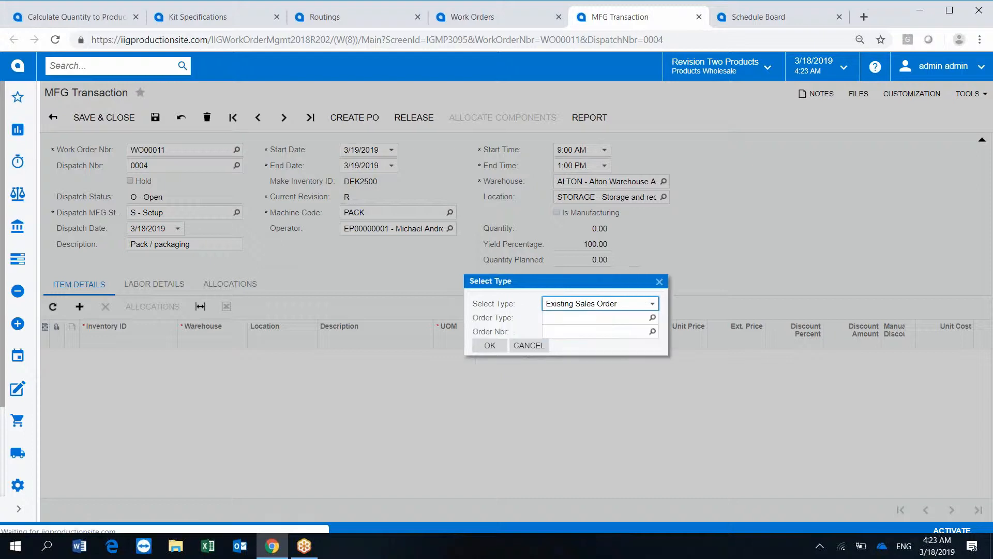
{"action": "left_click", "coordinate": [653, 318]}
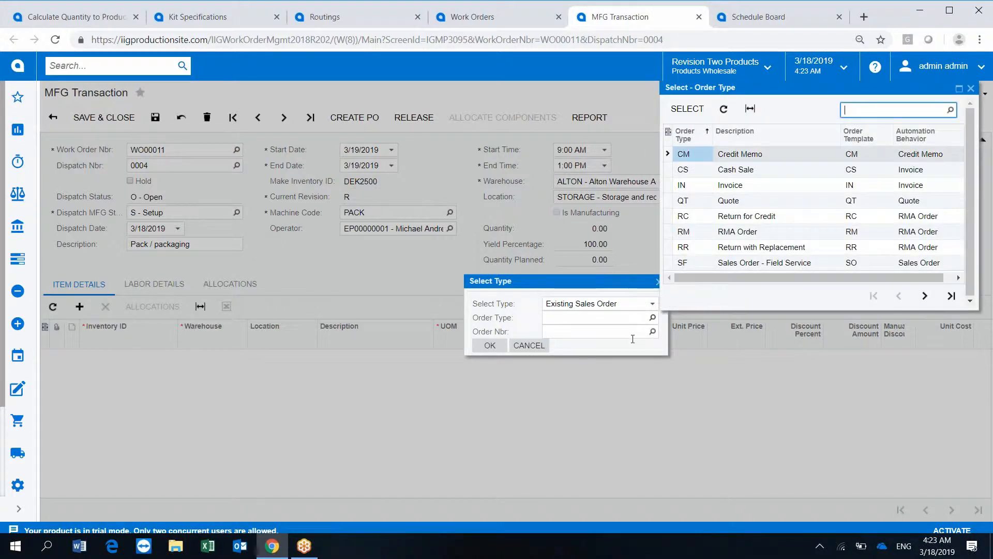
{"action": "left_click", "coordinate": [924, 295]}
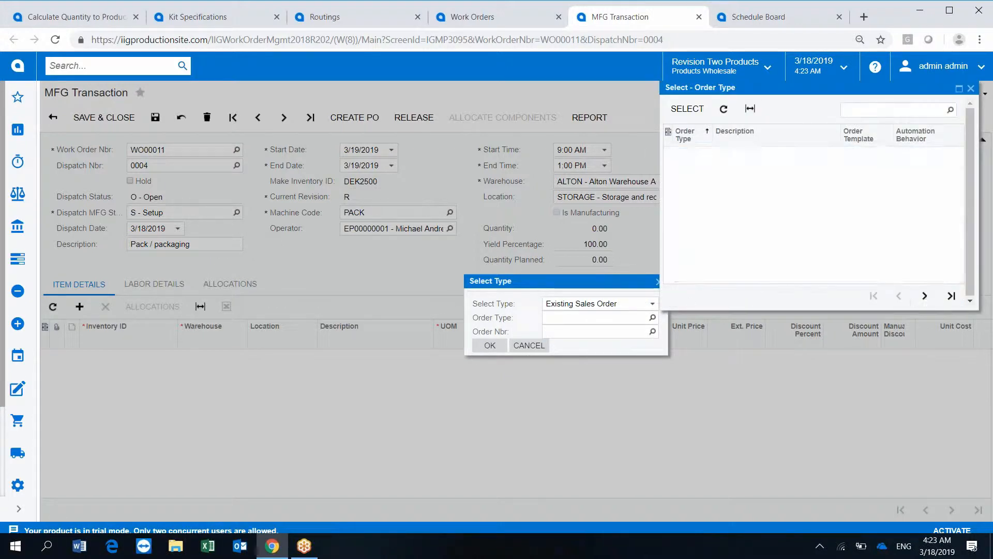
{"action": "double_click", "coordinate": [725, 159]}
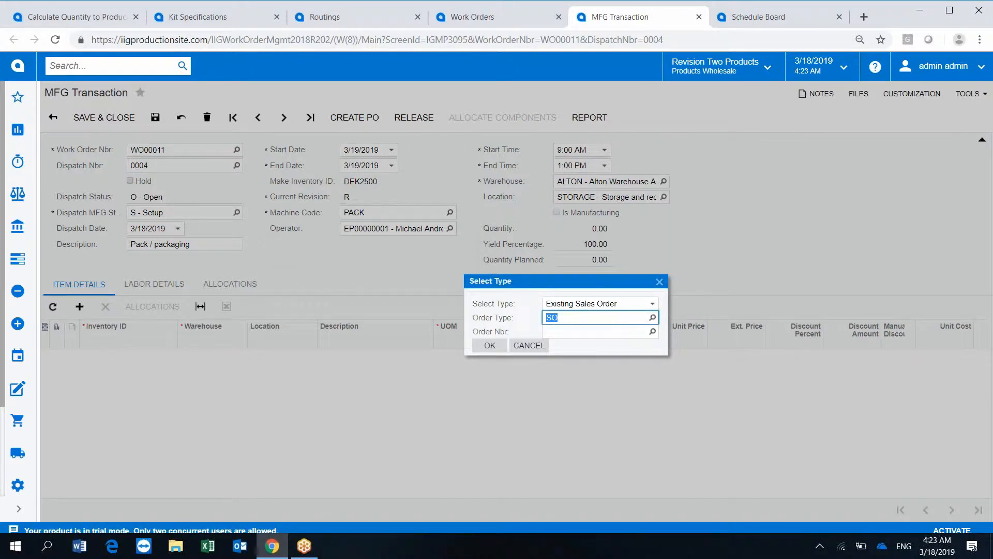
{"action": "left_click", "coordinate": [652, 331]}
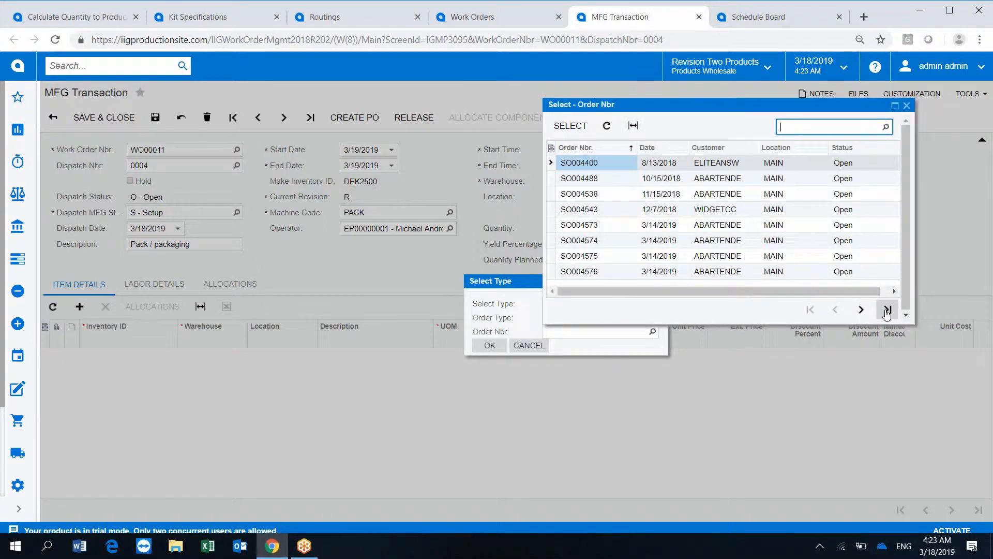
{"action": "left_click", "coordinate": [888, 311]}
{"action": "left_click", "coordinate": [668, 272]}
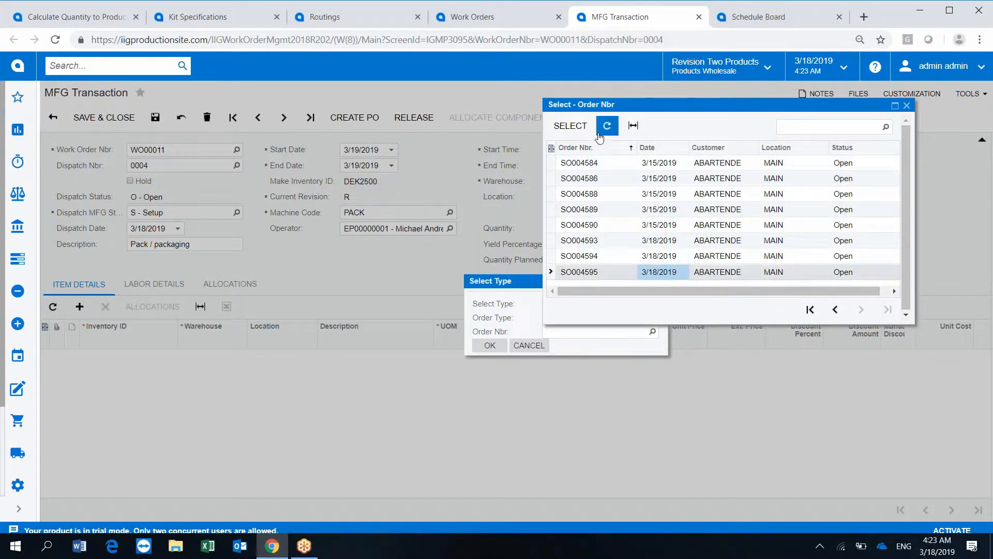
{"action": "left_click", "coordinate": [570, 126]}
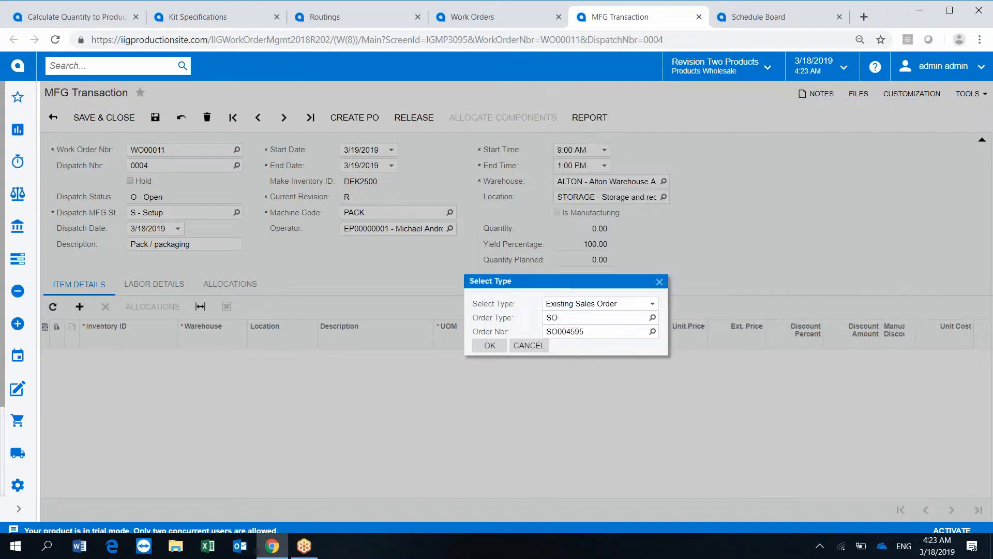
{"action": "left_click", "coordinate": [490, 346]}
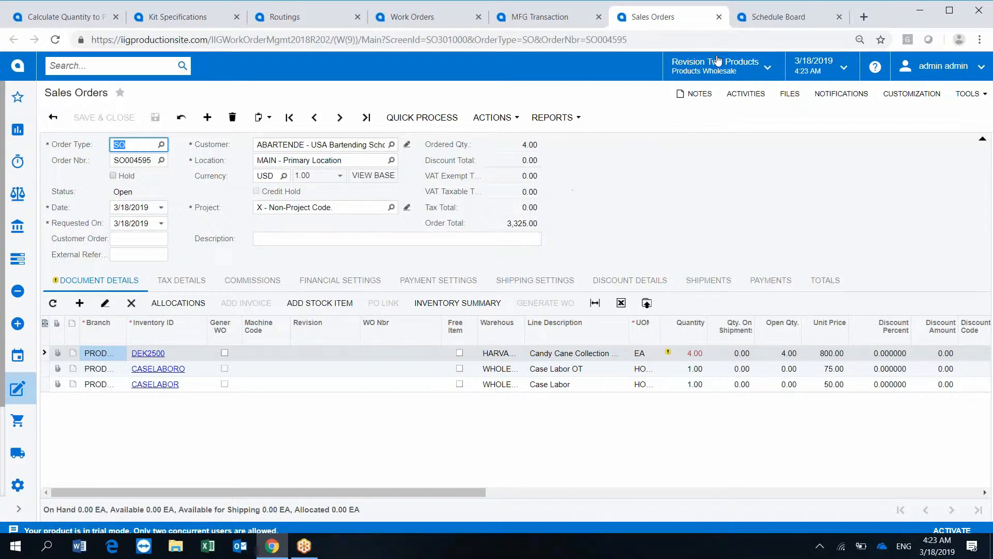
{"action": "left_click", "coordinate": [719, 17]}
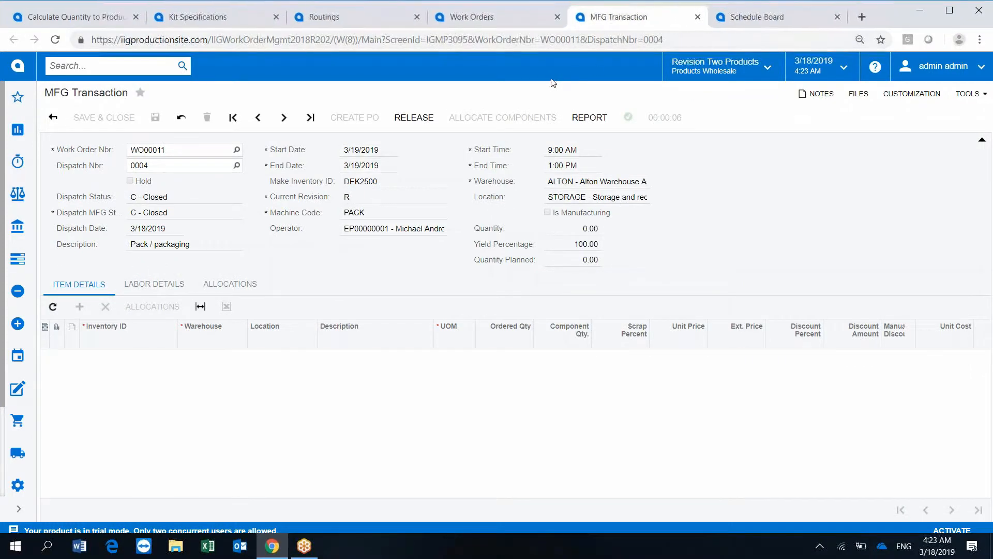
{"action": "left_click", "coordinate": [699, 17]}
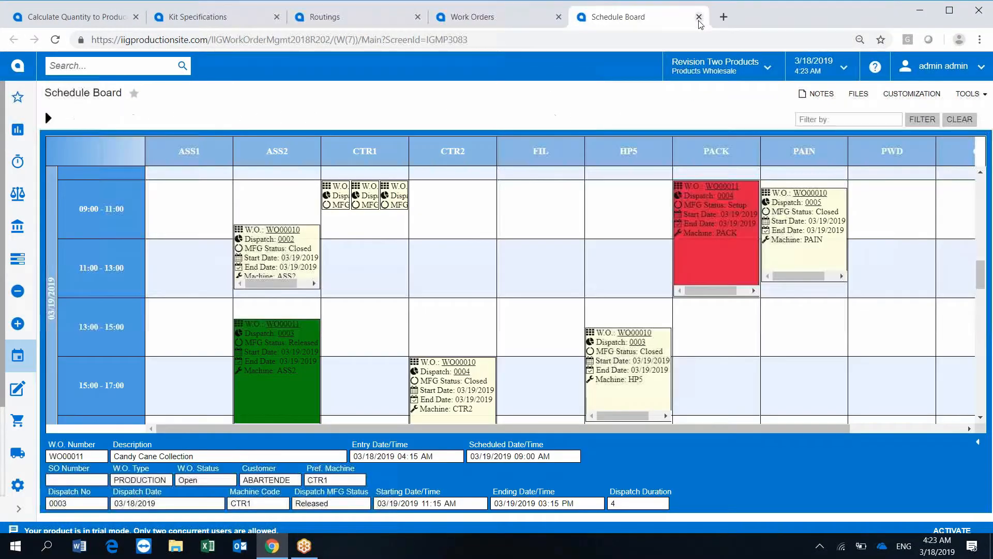
- Refresh the work order's transactions, open transaction 0003 to review its items, and check the TREEASSEMBLY routing steps
{"action": "left_click", "coordinate": [526, 20]}
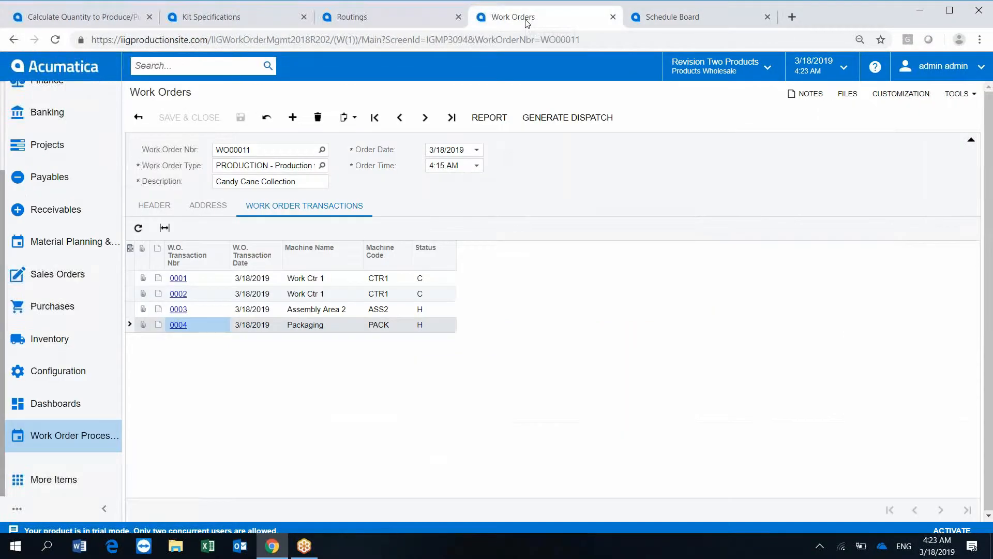
{"action": "left_click", "coordinate": [137, 228]}
{"action": "left_click", "coordinate": [176, 309]}
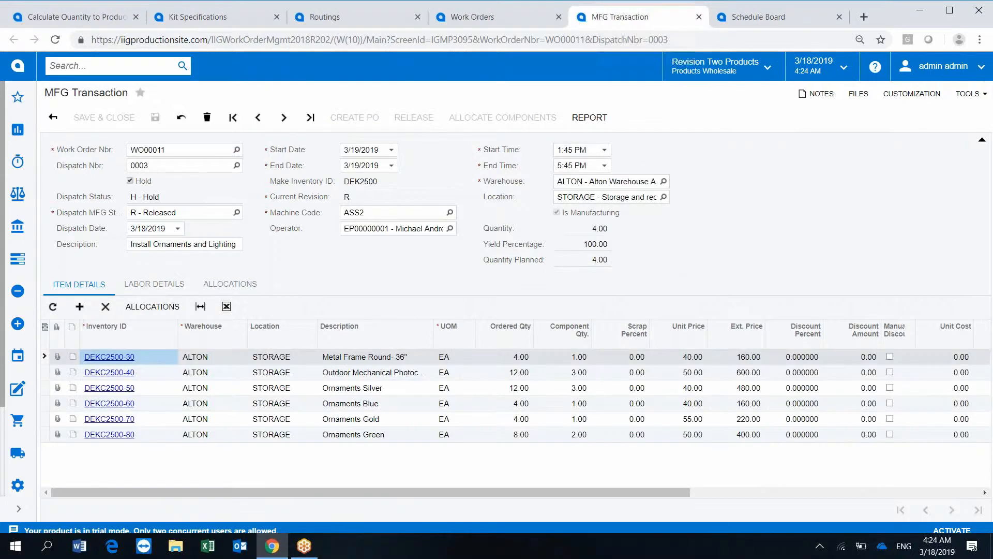
{"action": "left_click", "coordinate": [373, 20]}
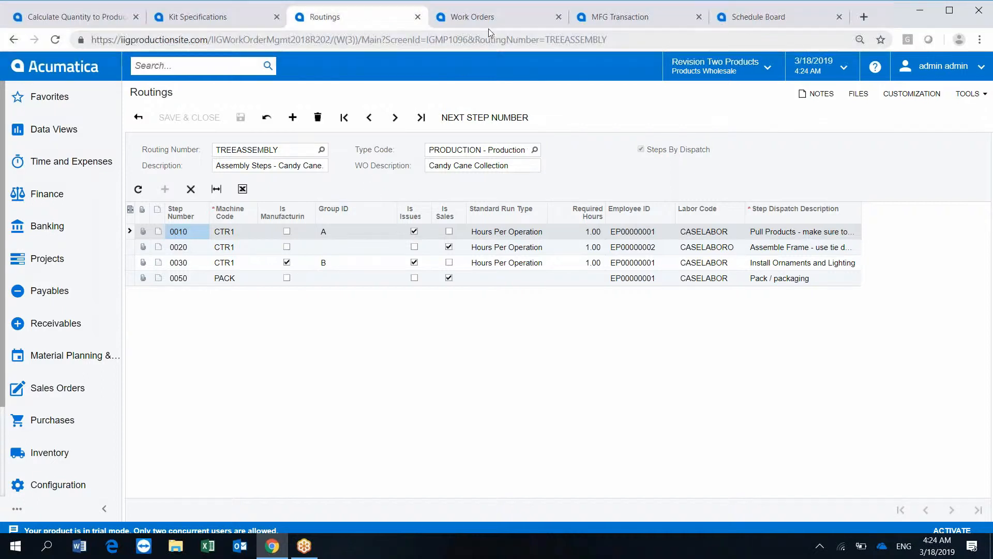
{"action": "left_click", "coordinate": [465, 21]}
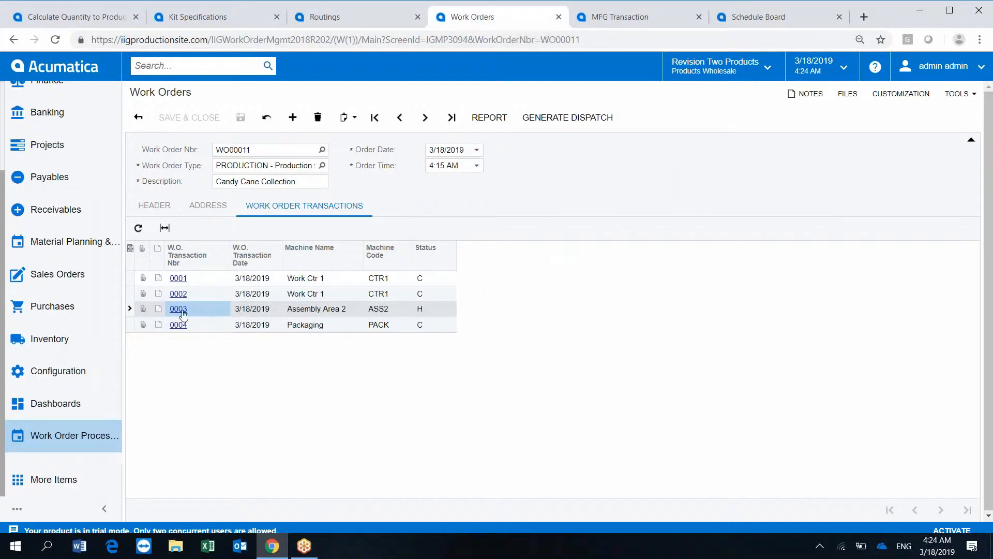
- Reopen transaction 0003 from the work order, take it off hold and allocate its components
{"action": "left_click", "coordinate": [182, 313]}
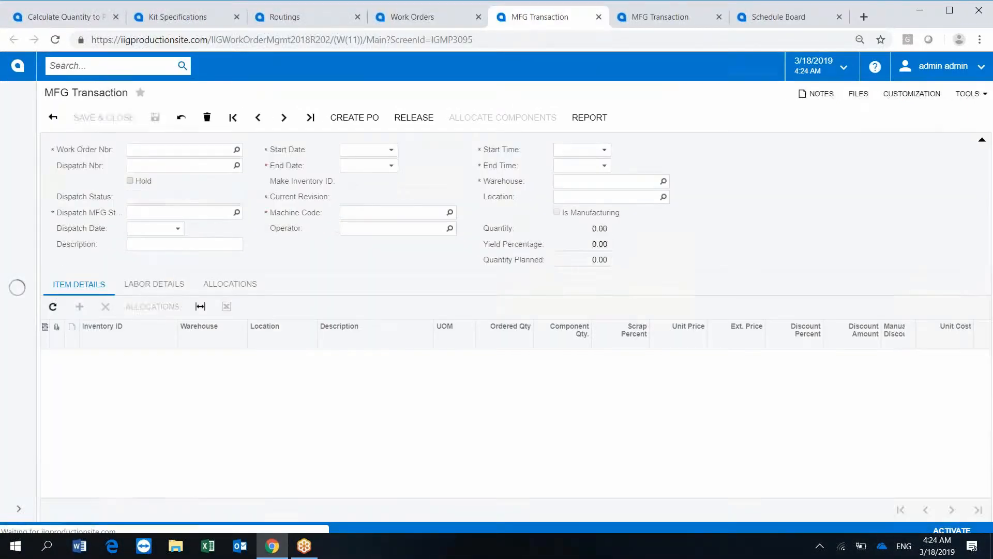
{"action": "left_click", "coordinate": [129, 181]}
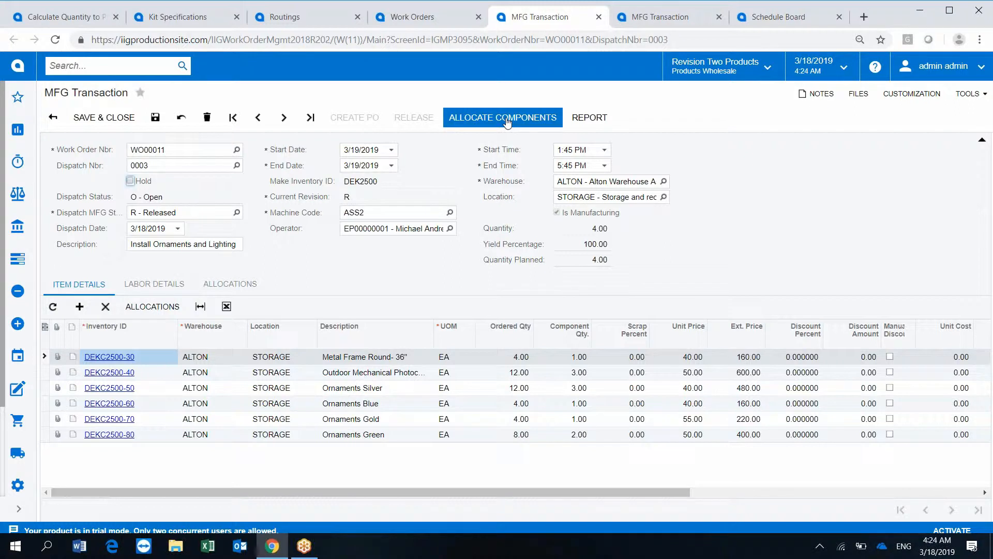
{"action": "left_click", "coordinate": [507, 119]}
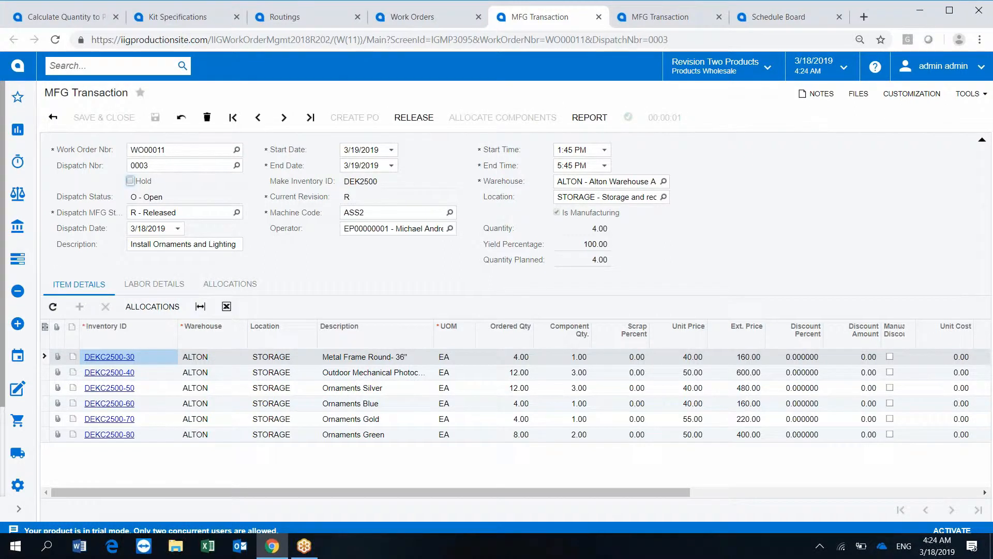
- Release transaction 0003, take the resulting DEK2500 kit assembly off hold, save and release it, and close it
{"action": "left_click", "coordinate": [417, 117]}
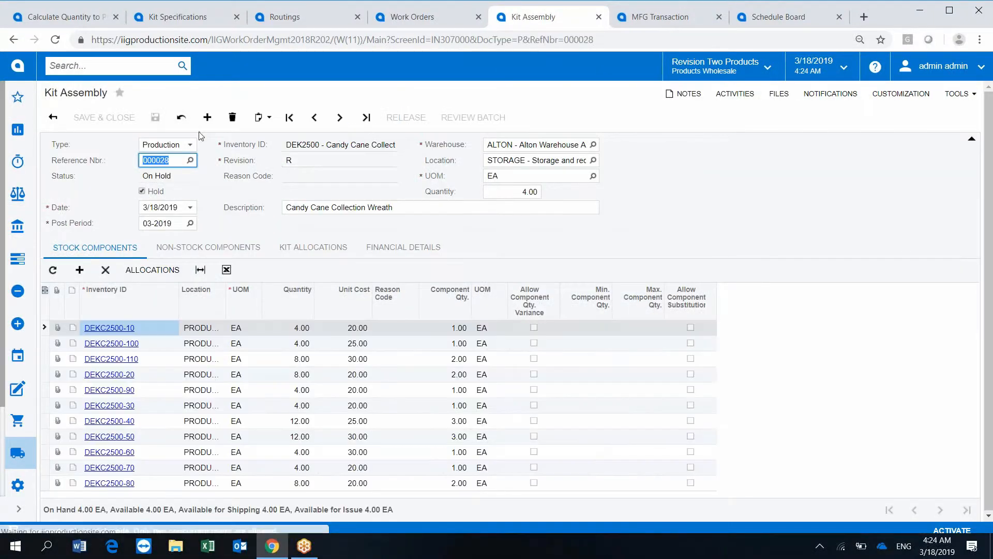
{"action": "left_click", "coordinate": [140, 192]}
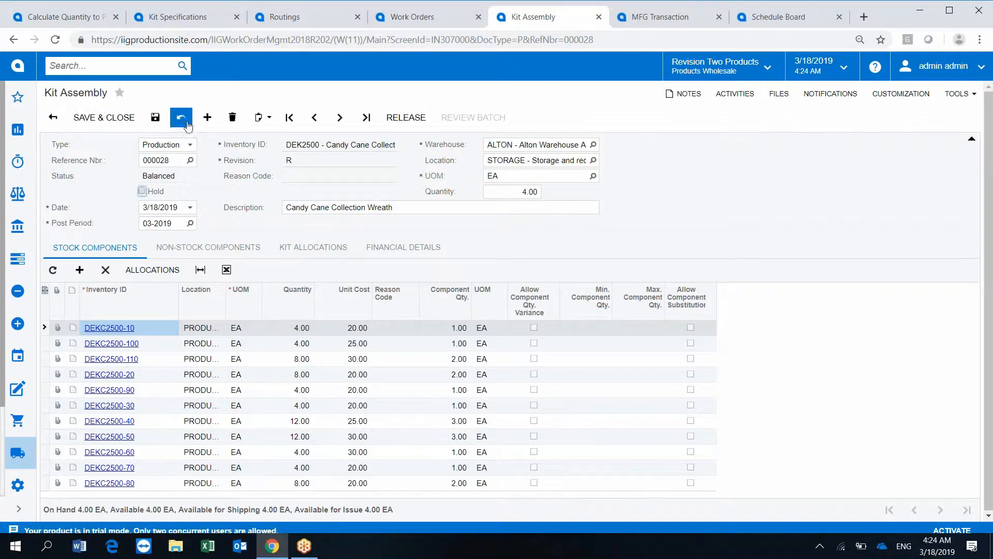
{"action": "left_click", "coordinate": [156, 118]}
{"action": "left_click", "coordinate": [406, 117]}
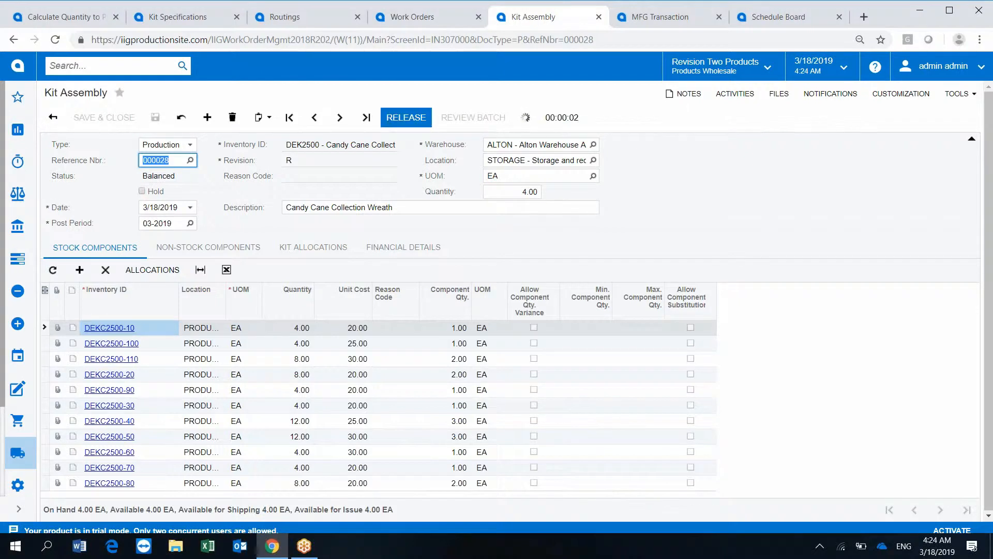
{"action": "left_click", "coordinate": [597, 17]}
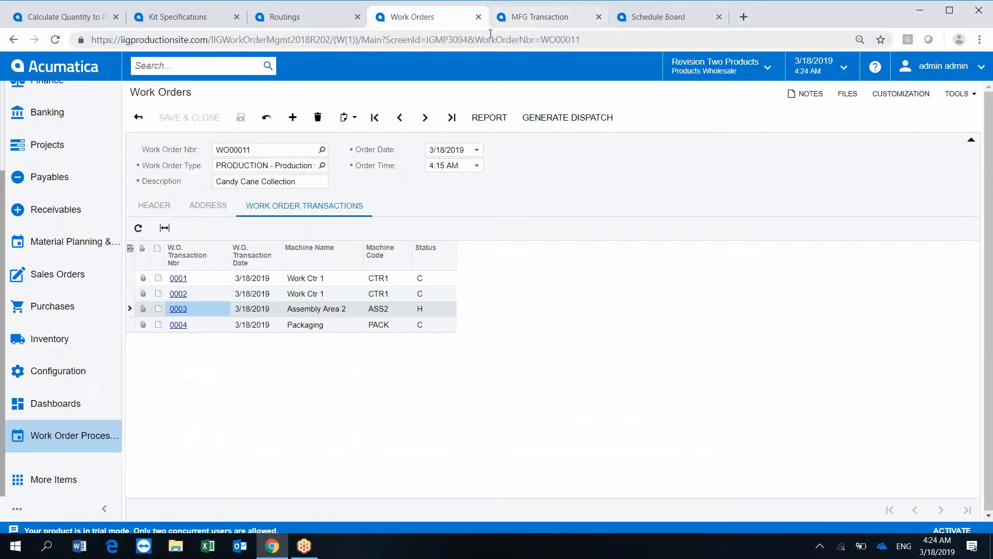
- Refresh the produce/purchase quantity calculation for DEK2500 and check its availability and on-hand stock at ALTON
{"action": "left_click", "coordinate": [82, 21]}
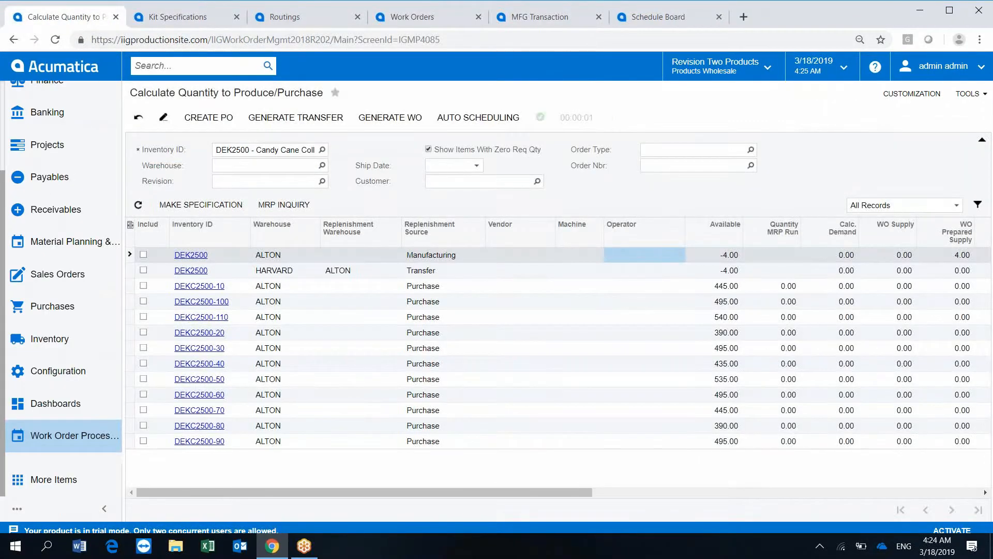
{"action": "left_click", "coordinate": [138, 205]}
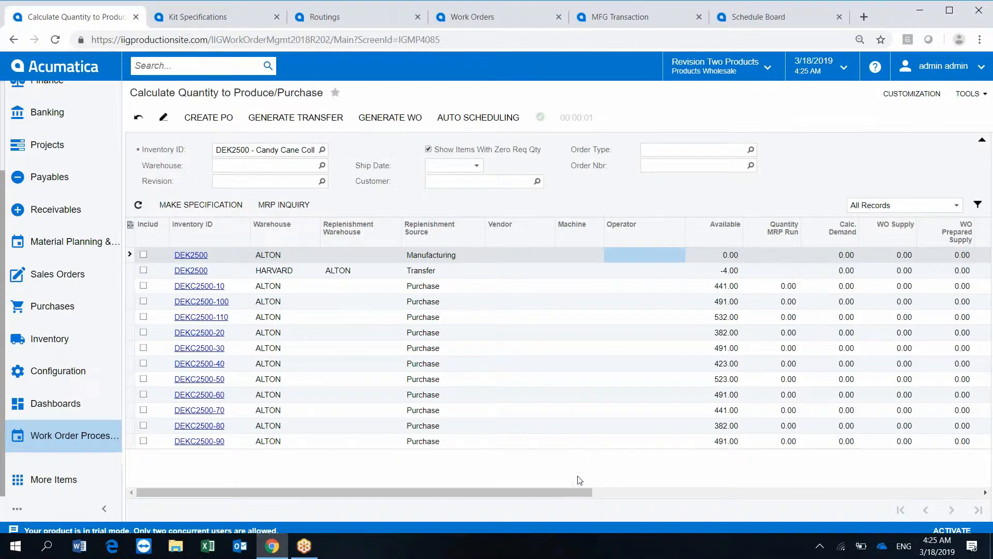
{"action": "left_click_drag", "start_coordinate": [576, 490], "coordinate": [757, 472]}
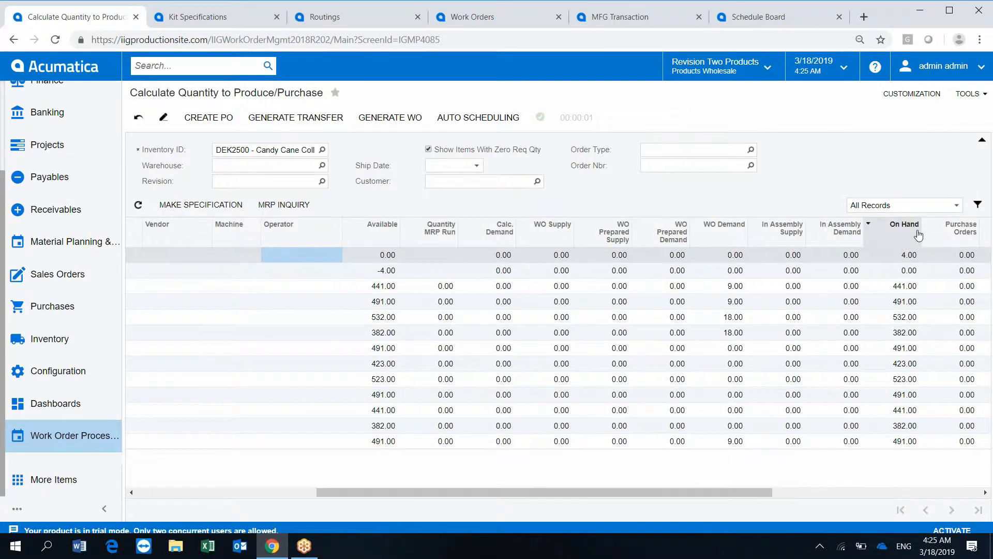
{"action": "left_click_drag", "start_coordinate": [624, 493], "coordinate": [376, 488]}
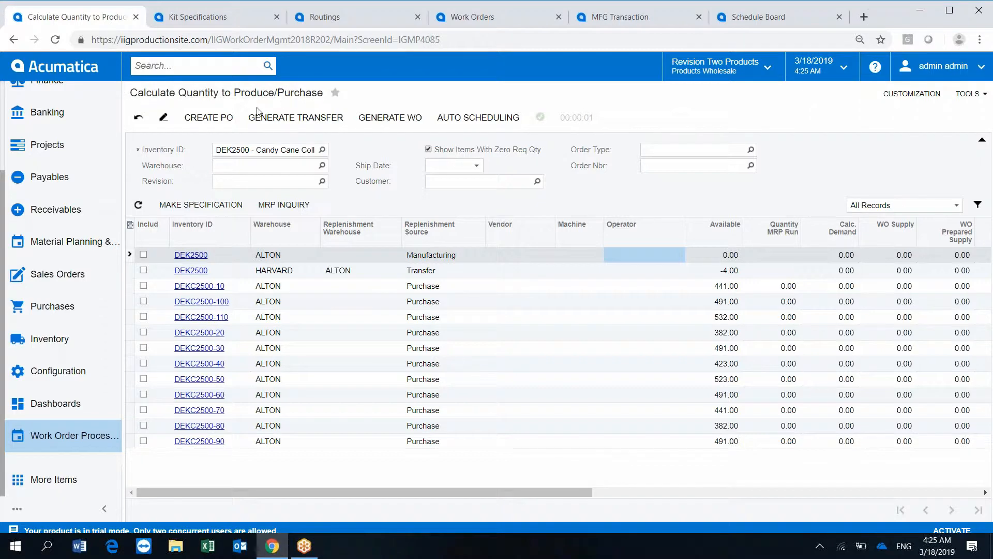
- List the sales orders by date in descending order and open the newest transfer order of type TR
{"action": "left_click", "coordinate": [218, 18]}
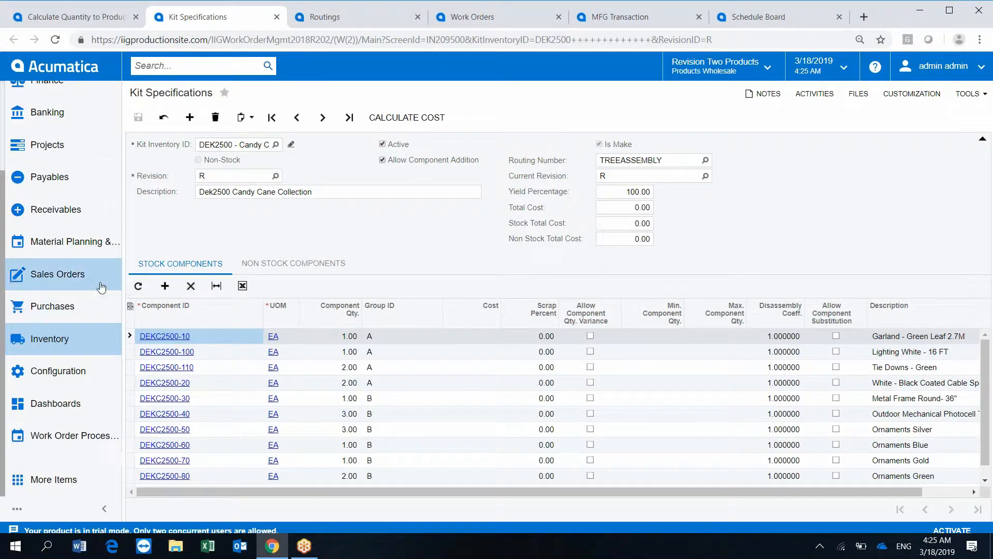
{"action": "left_click", "coordinate": [98, 284]}
{"action": "left_click", "coordinate": [209, 205]}
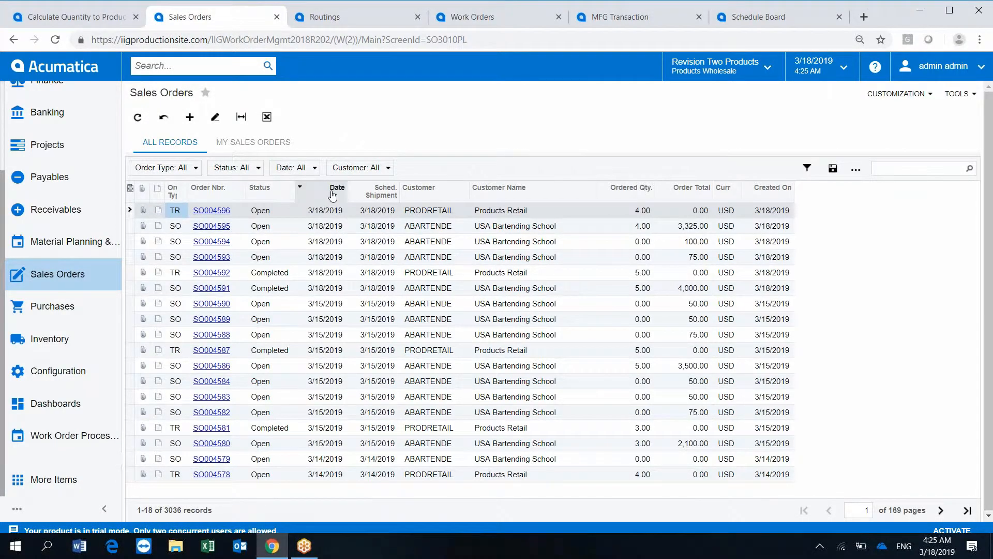
{"action": "left_click", "coordinate": [300, 187]}
{"action": "left_click", "coordinate": [349, 231]}
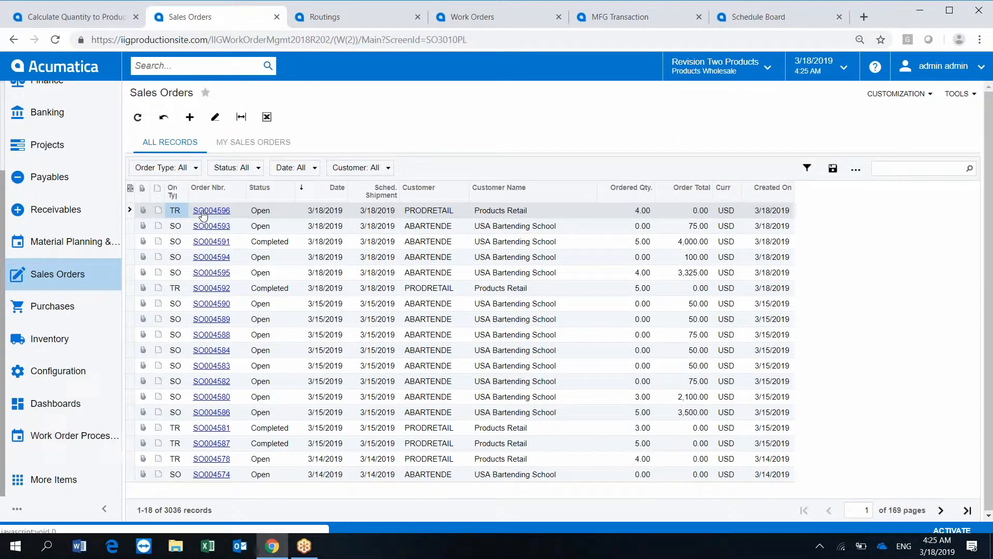
{"action": "left_click", "coordinate": [211, 210]}
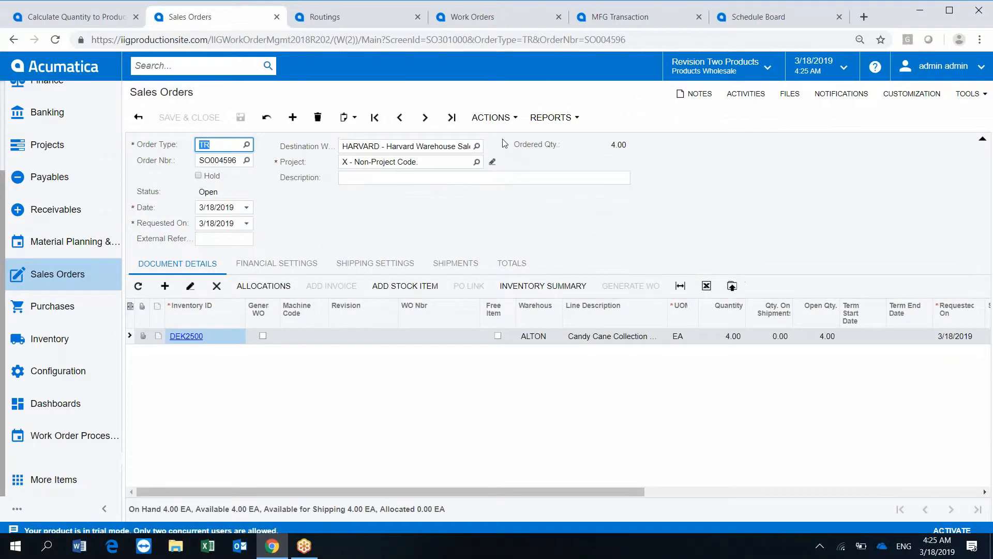
- Create a shipment for the transfer order, dated 3/18/2019 and from warehouse ALTON
{"action": "left_click", "coordinate": [494, 117]}
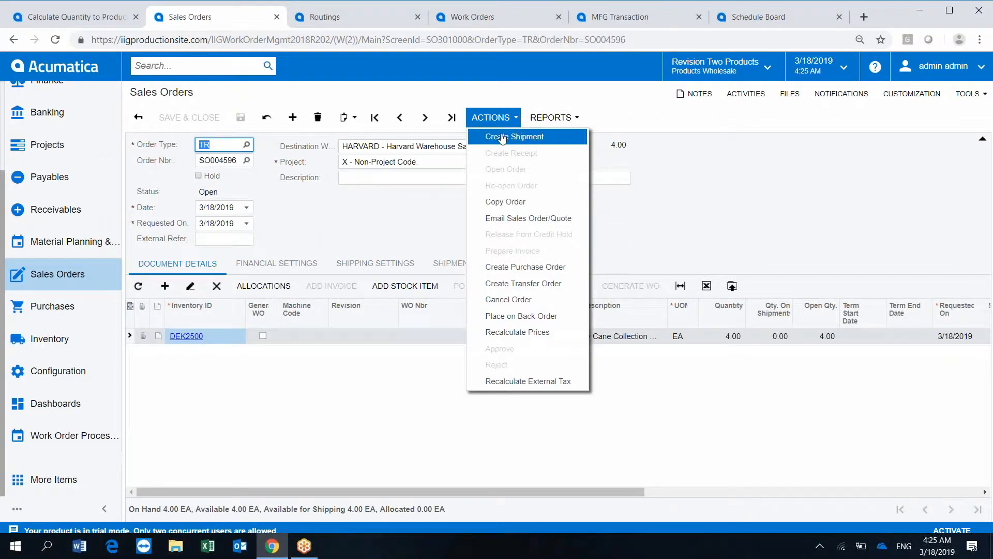
{"action": "left_click", "coordinate": [505, 135]}
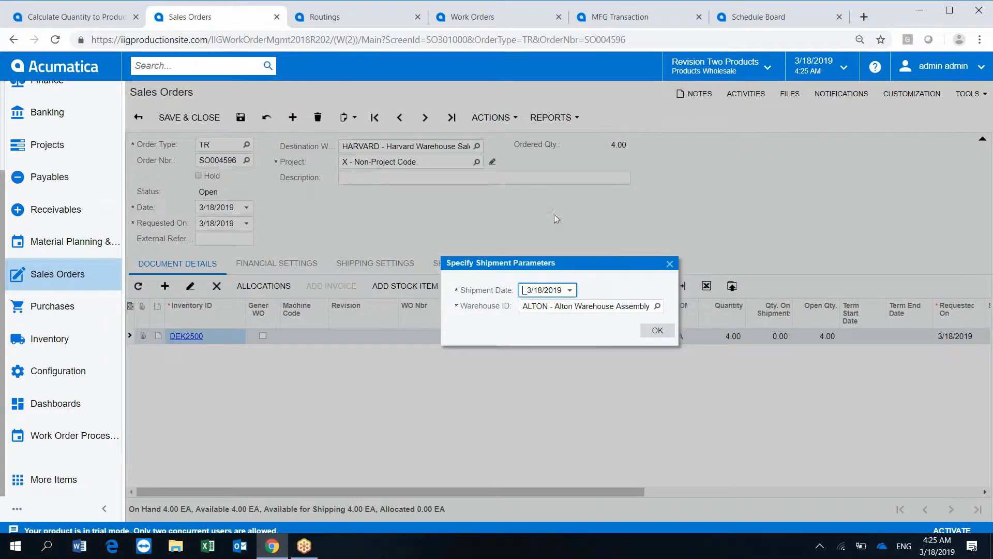
{"action": "left_click", "coordinate": [657, 330]}
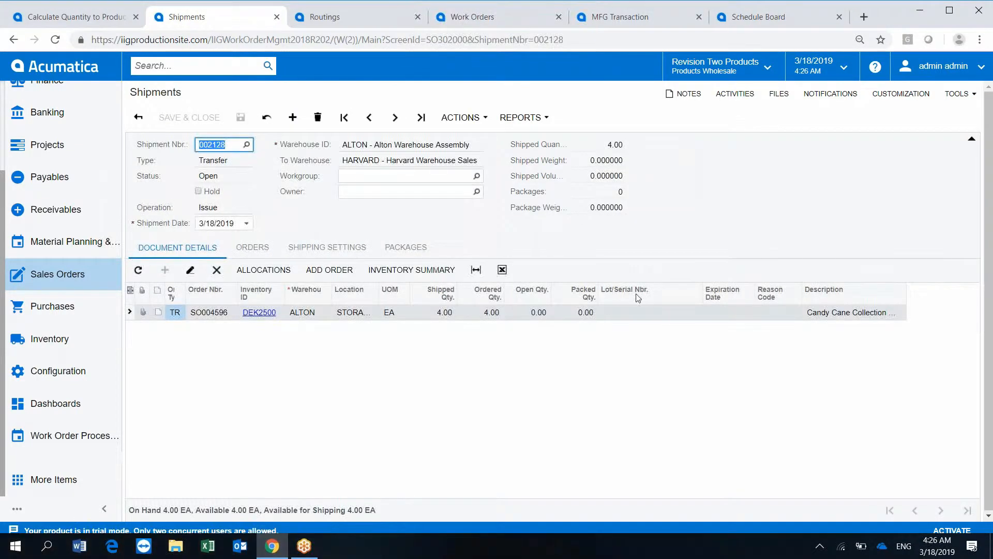
- Confirm the transfer shipment and update inventory with it
{"action": "left_click", "coordinate": [475, 124]}
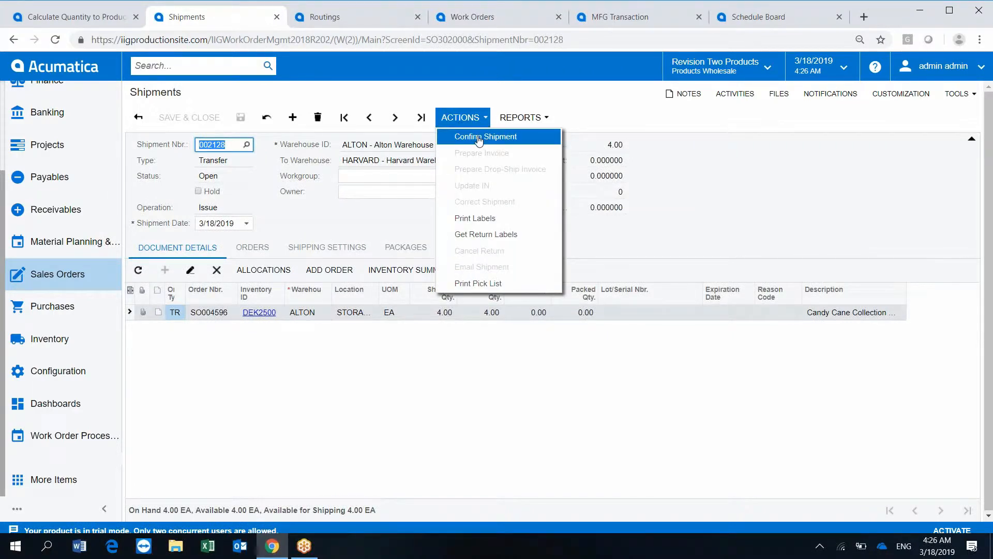
{"action": "left_click", "coordinate": [484, 136]}
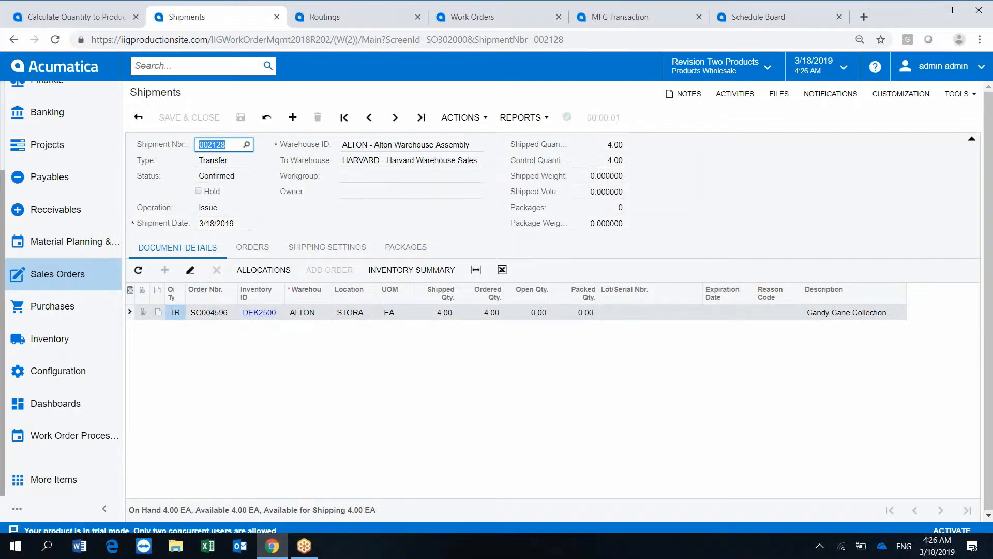
{"action": "left_click", "coordinate": [476, 120]}
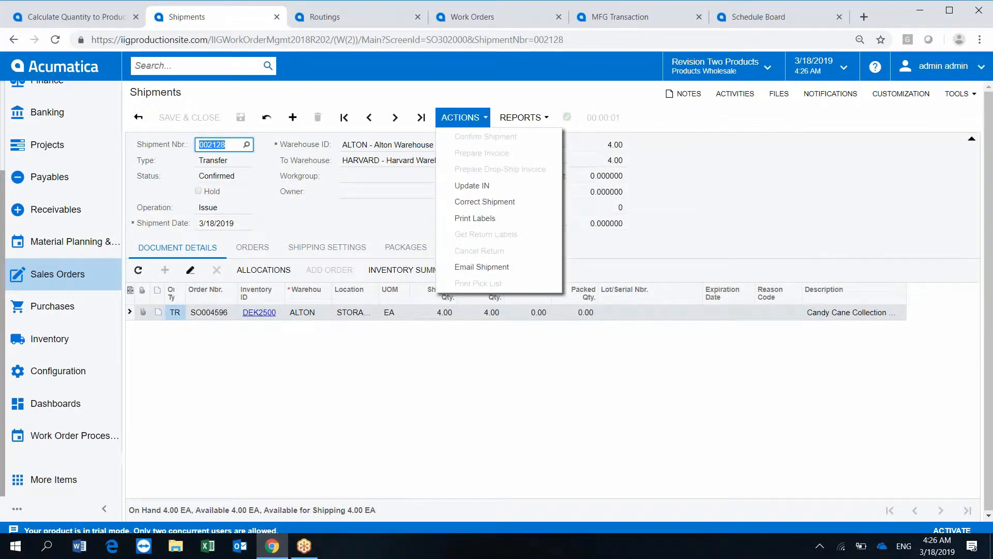
{"action": "left_click", "coordinate": [475, 187]}
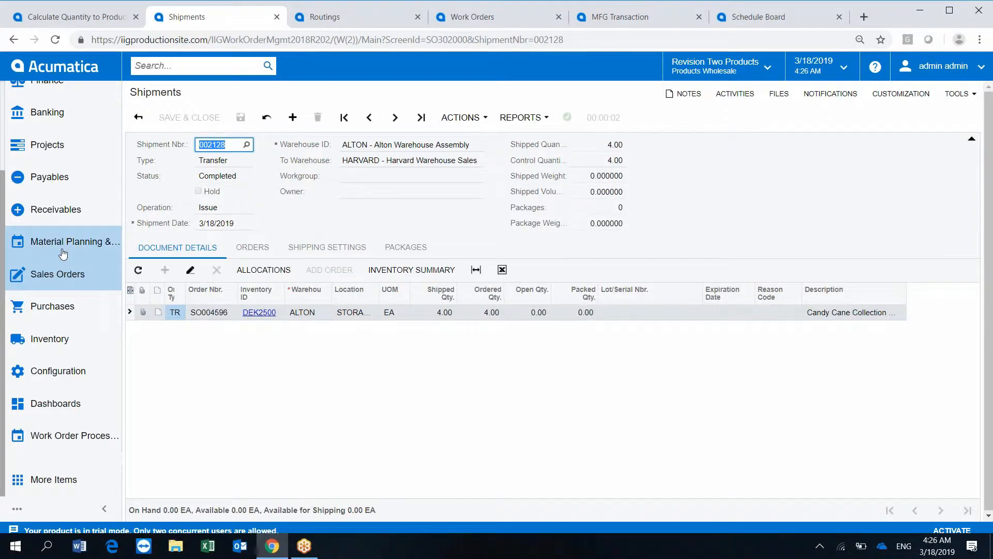
- Create a new purchase receipt of type Transfer Receipt for the HARVARD warehouse
{"action": "left_click", "coordinate": [97, 302]}
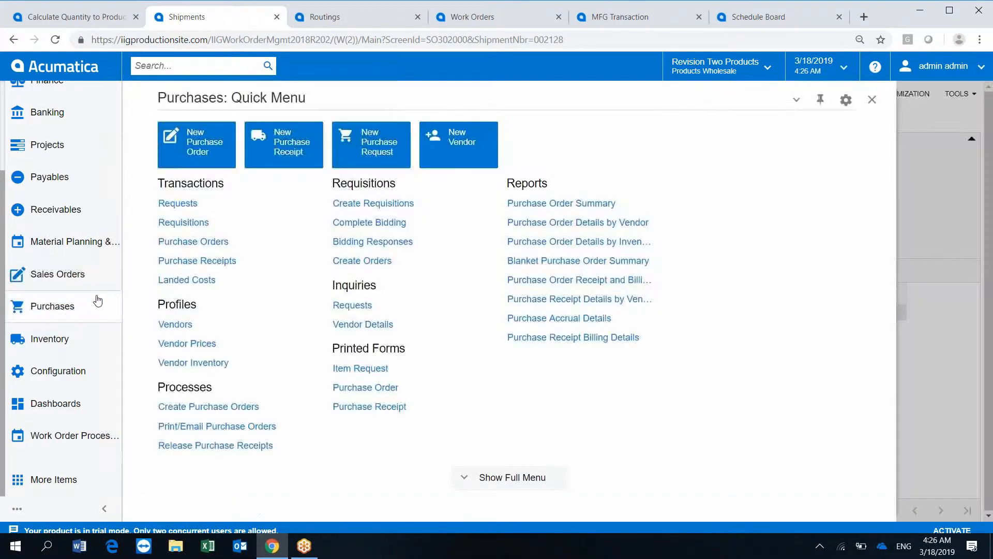
{"action": "left_click", "coordinate": [205, 262]}
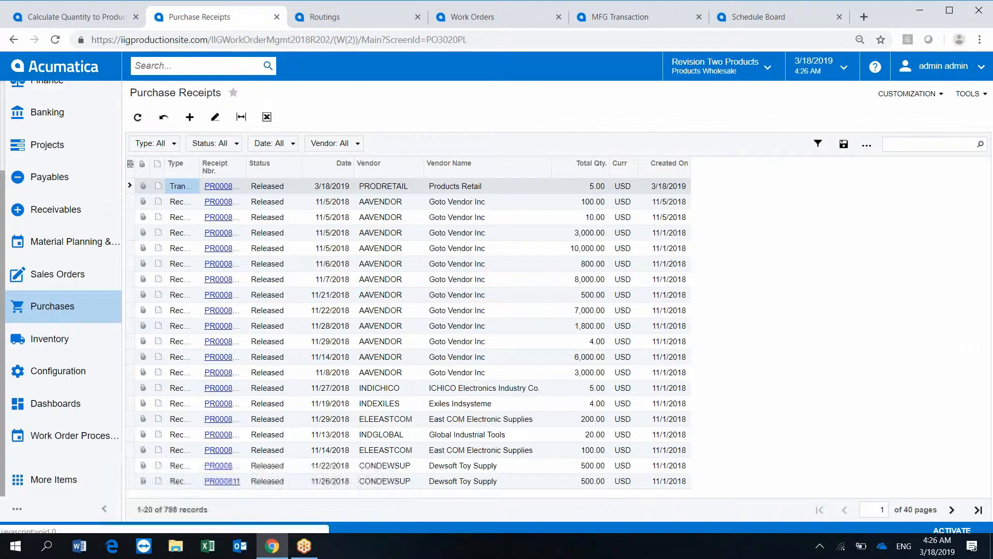
{"action": "left_click", "coordinate": [205, 188]}
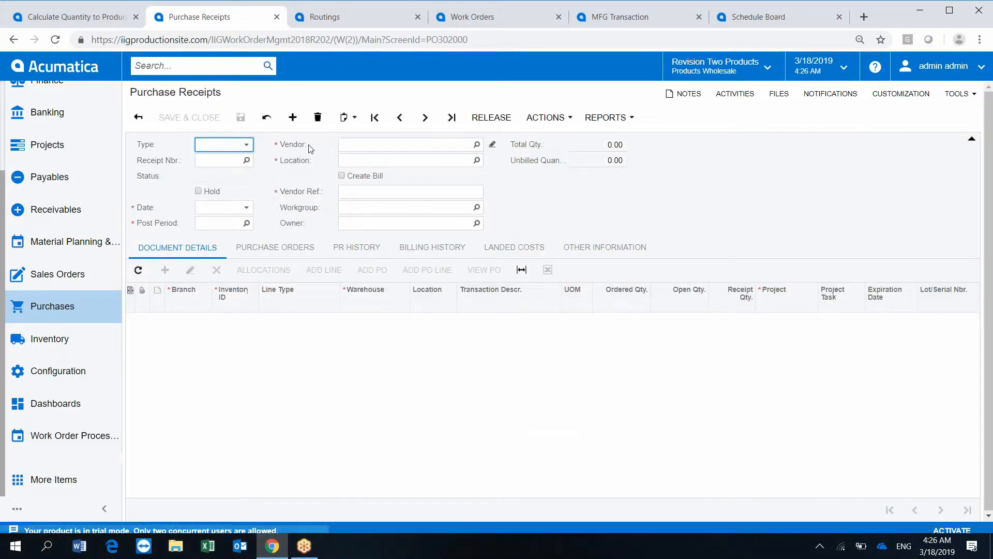
{"action": "left_click", "coordinate": [293, 118]}
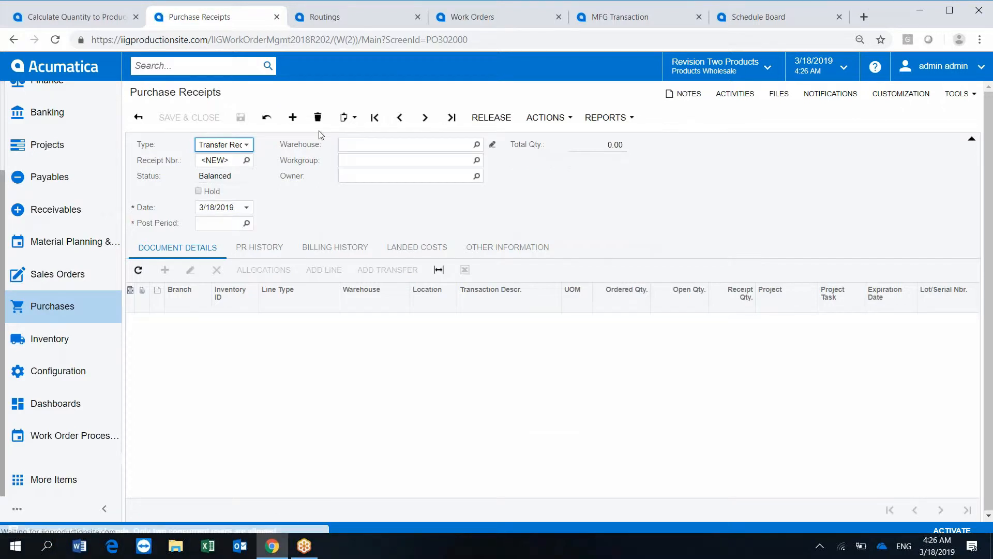
{"action": "left_click", "coordinate": [477, 144]}
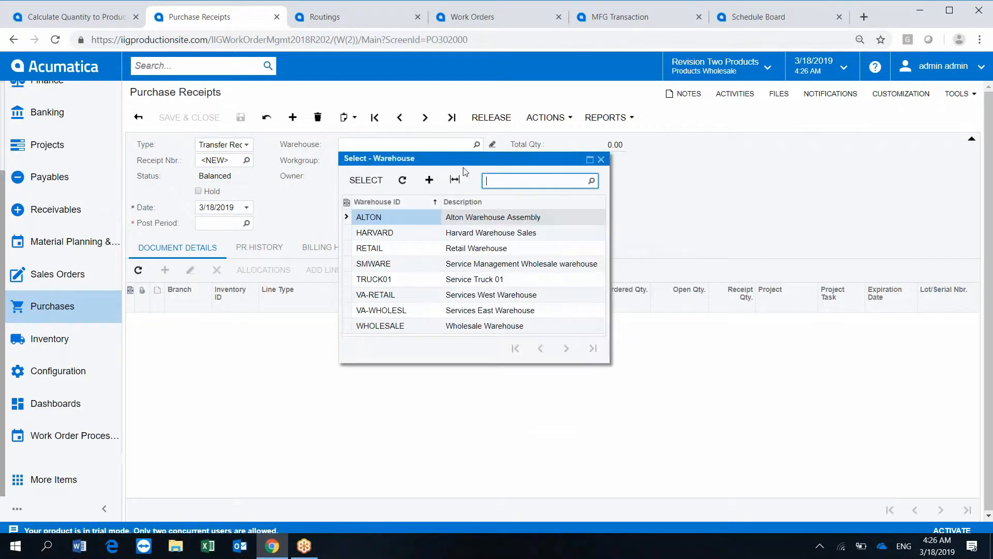
{"action": "double_click", "coordinate": [422, 233]}
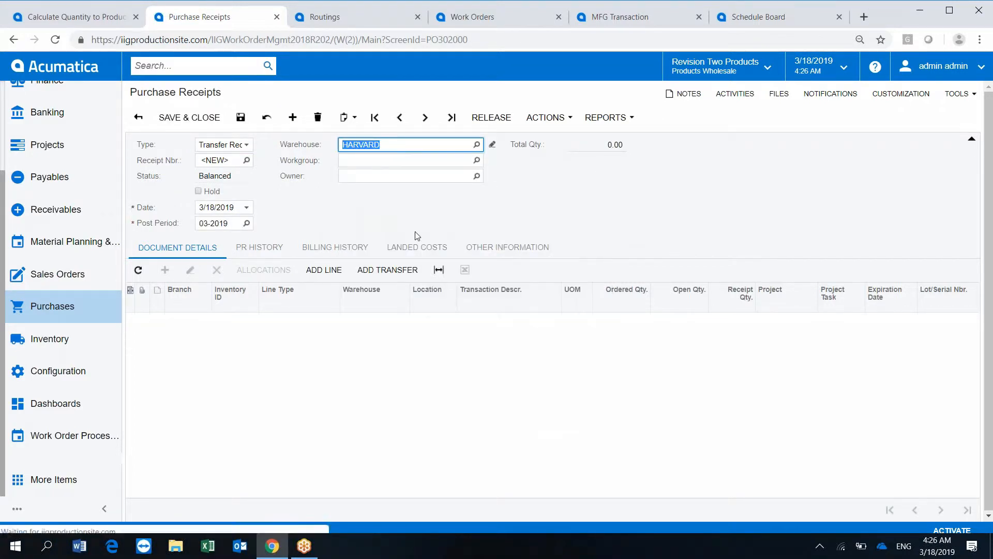
- Add the 3/18/2019 transfer order from warehouse ALTON to the receipt and release the receipt
{"action": "left_click", "coordinate": [387, 269]}
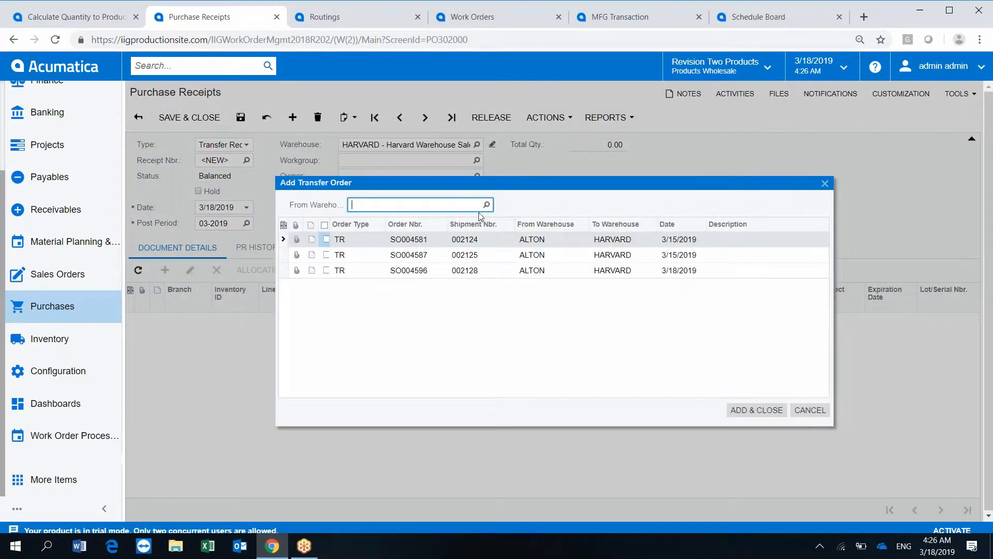
{"action": "left_click", "coordinate": [487, 203]}
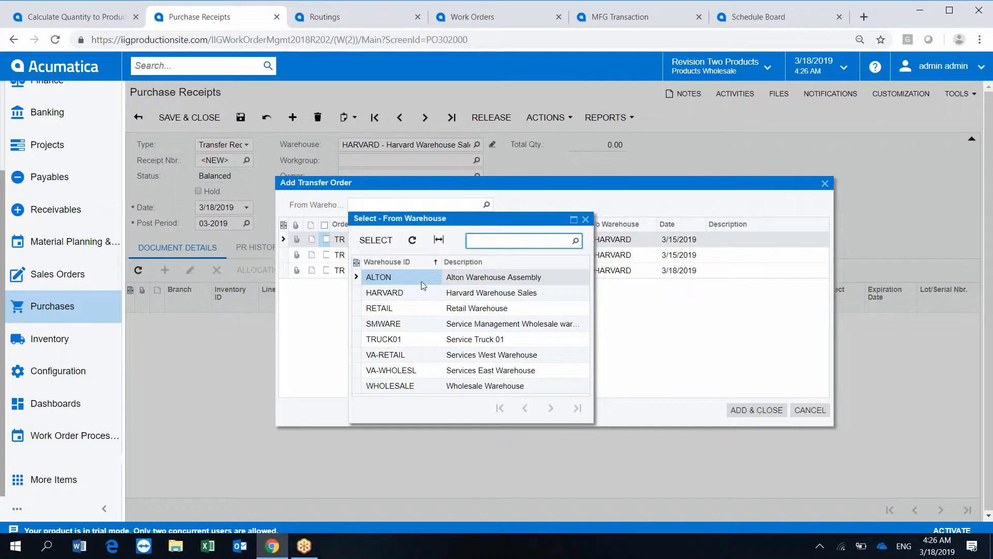
{"action": "double_click", "coordinate": [393, 278]}
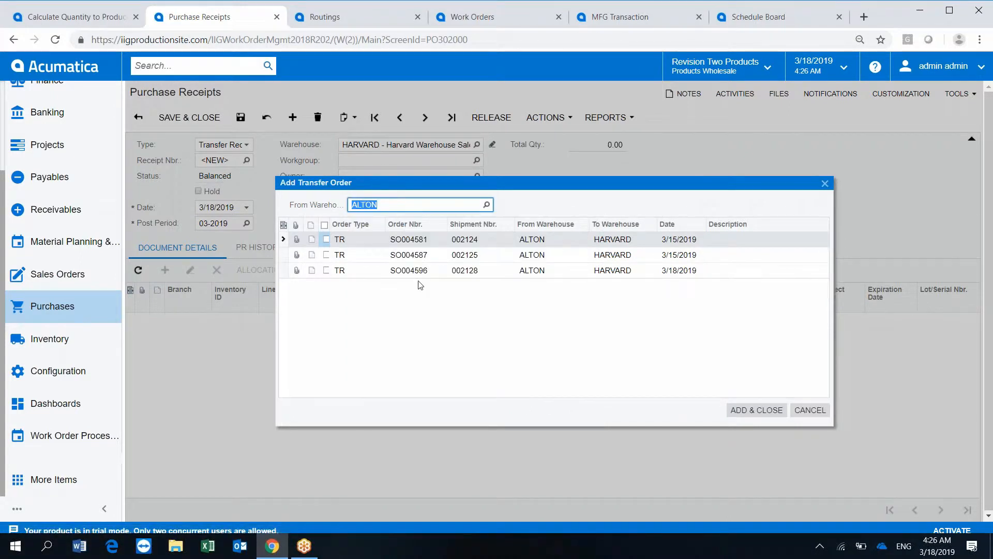
{"action": "left_click", "coordinate": [326, 271]}
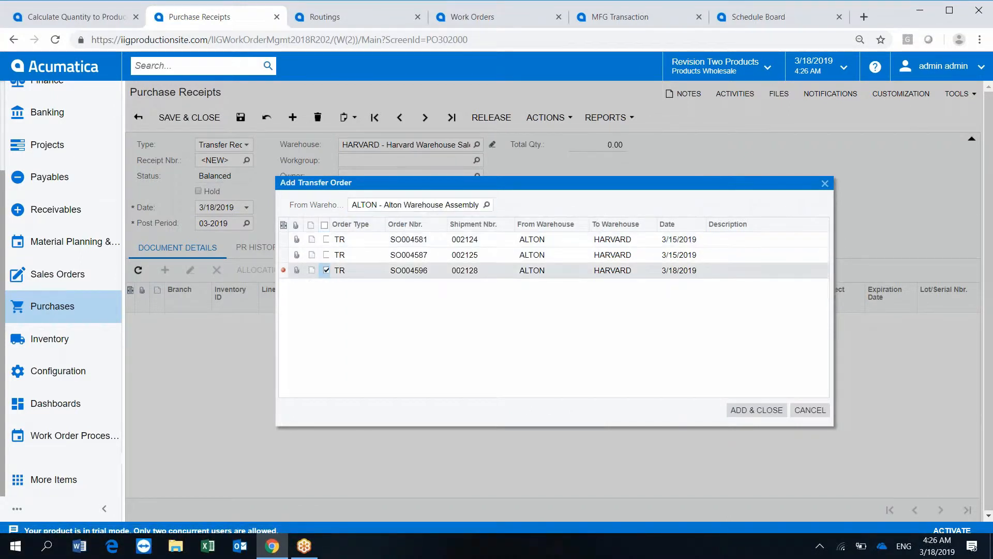
{"action": "left_click", "coordinate": [756, 410]}
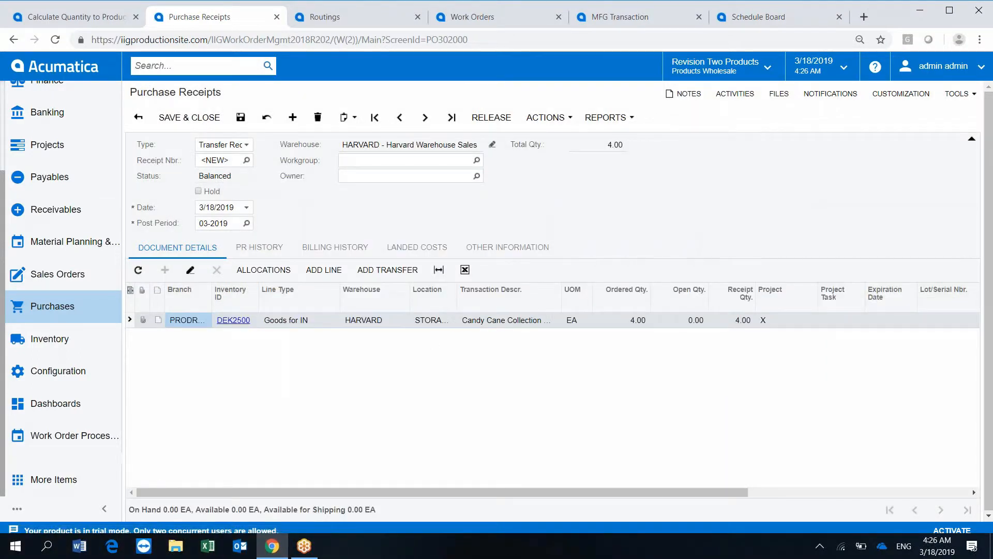
{"action": "left_click", "coordinate": [502, 123]}
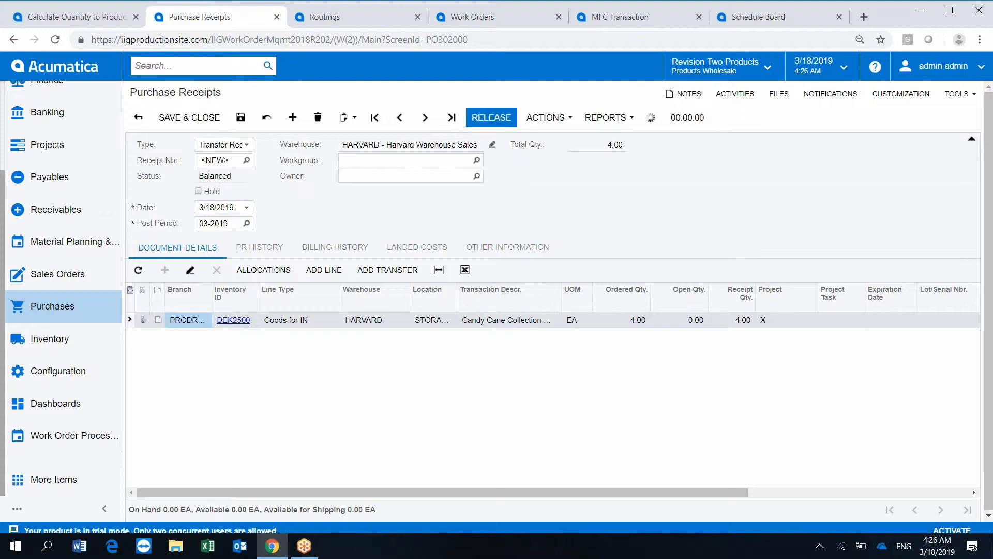
{"action": "left_click", "coordinate": [546, 117]}
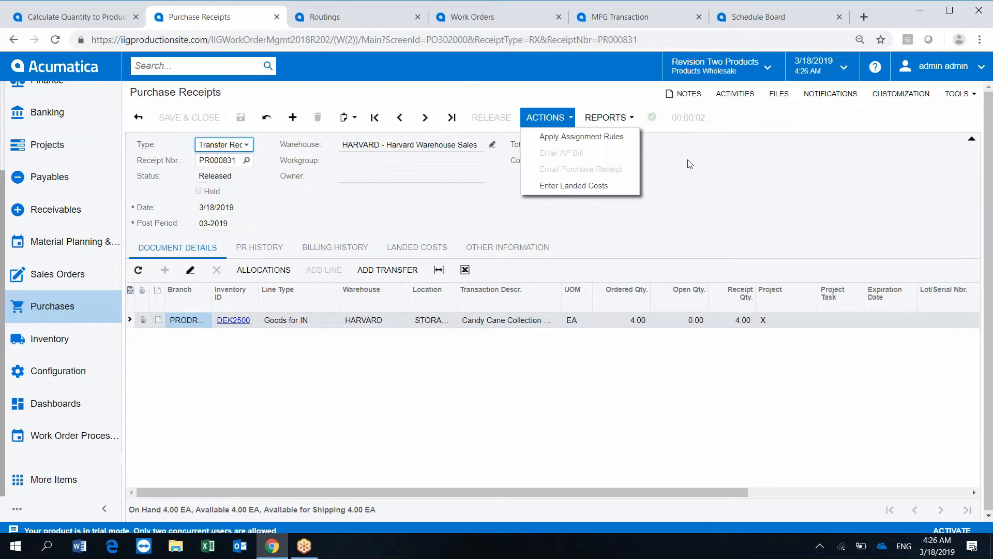
- Refresh the produce/purchase quantity calculation again and check DEK2500's availability and on-hand stock at HARVARD after the transfer
{"action": "left_click", "coordinate": [119, 18]}
{"action": "left_click", "coordinate": [138, 205]}
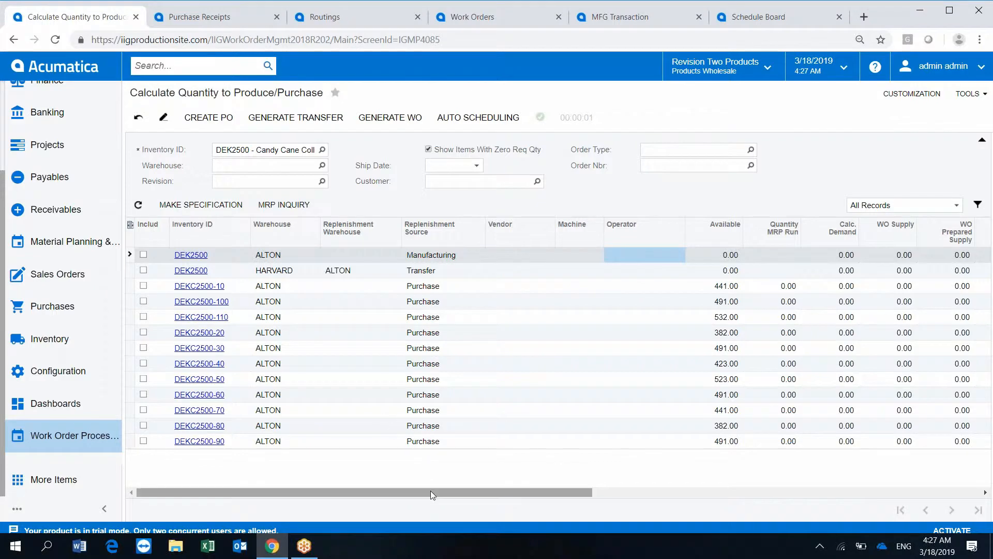
{"action": "left_click_drag", "start_coordinate": [430, 492], "coordinate": [669, 464]}
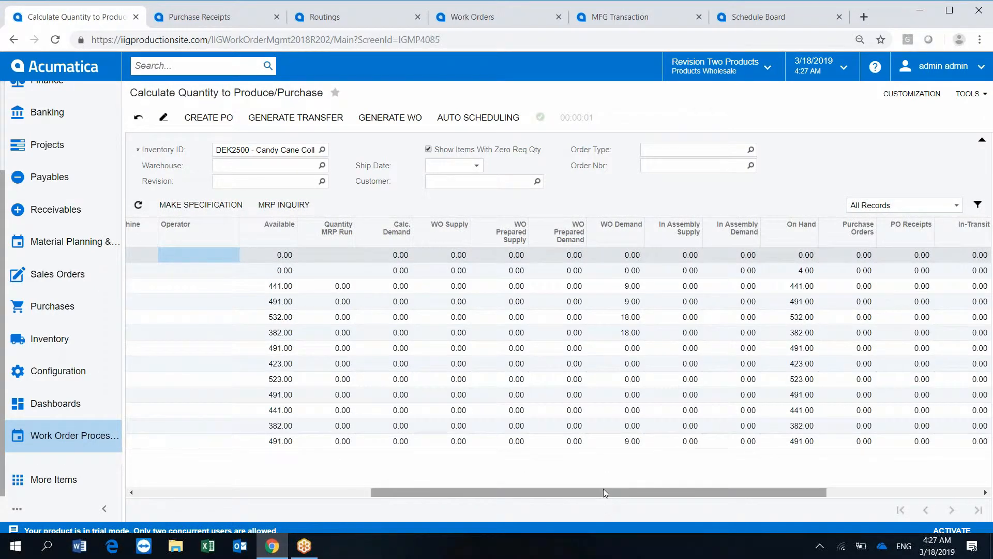
{"action": "left_click_drag", "start_coordinate": [603, 486], "coordinate": [342, 479]}
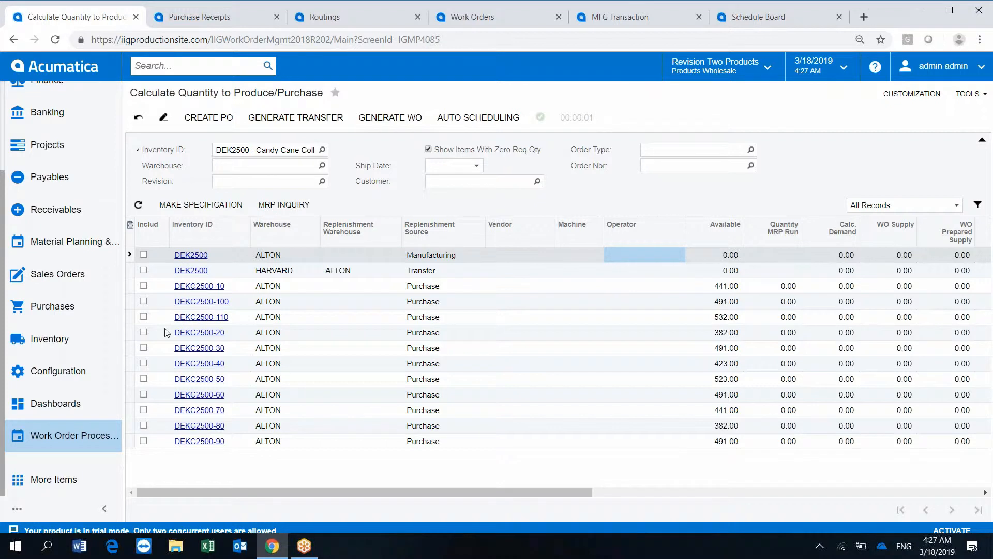
- Include component DEKC2500-50 at warehouse ALTON in the purchase calculation and assign AVIANCE as its vendor
{"action": "left_click", "coordinate": [144, 379]}
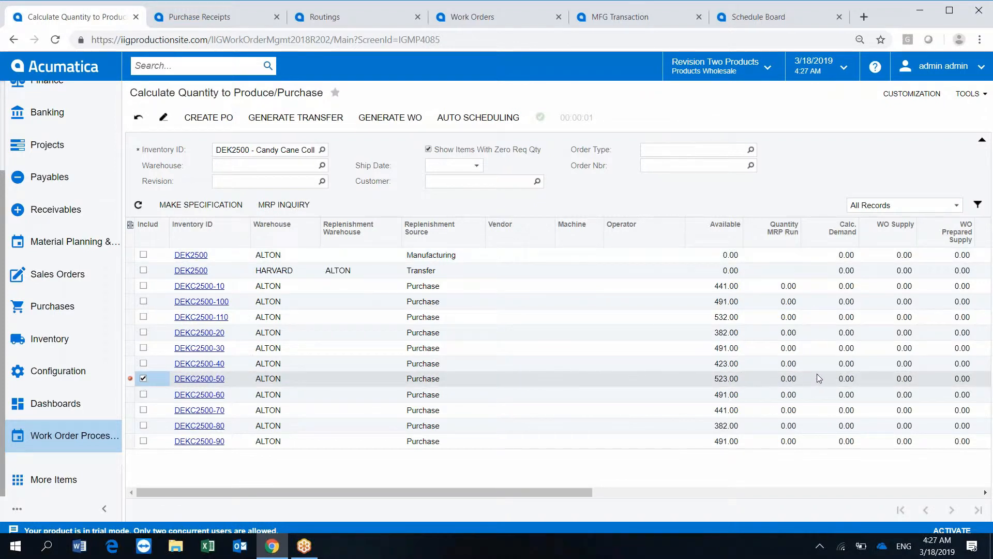
{"action": "left_click", "coordinate": [510, 384]}
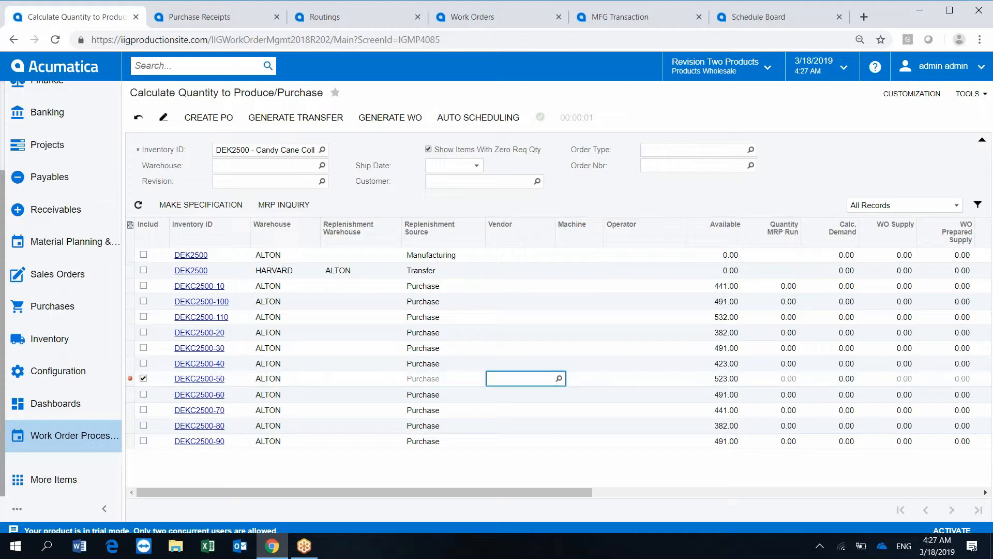
{"action": "left_click", "coordinate": [559, 378]}
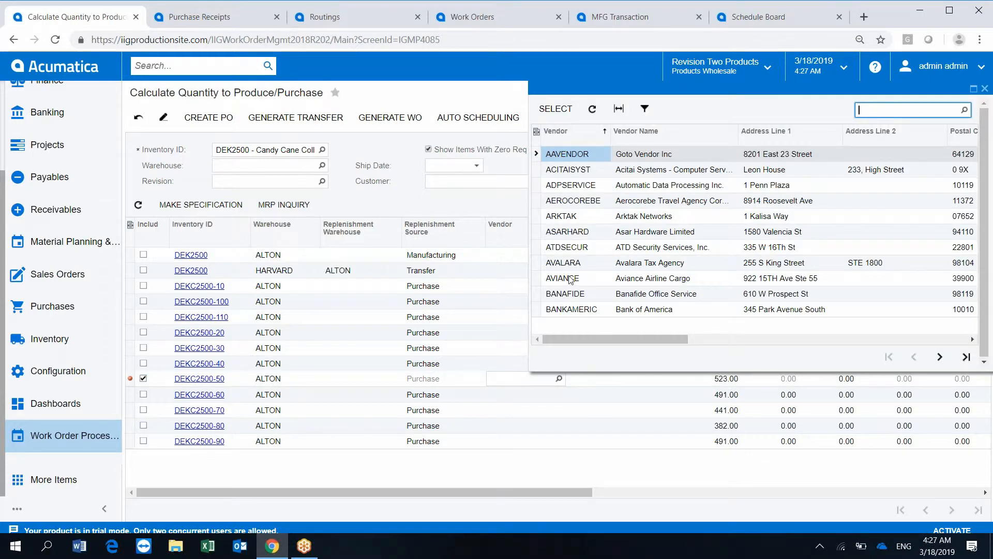
{"action": "double_click", "coordinate": [571, 280]}
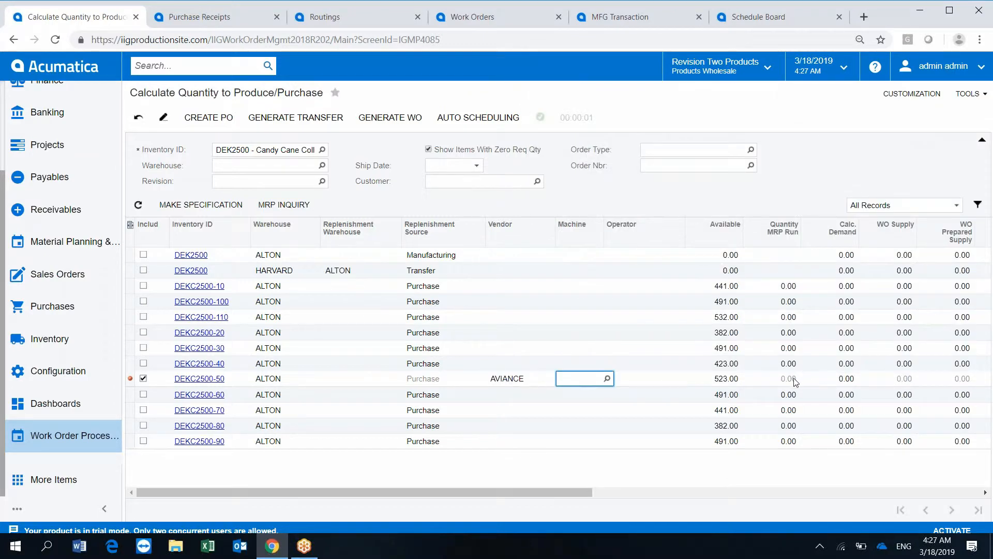
- Set the calculated demand of DEKC2500-50 to 10 and create a purchase order for it
{"action": "left_click", "coordinate": [829, 382]}
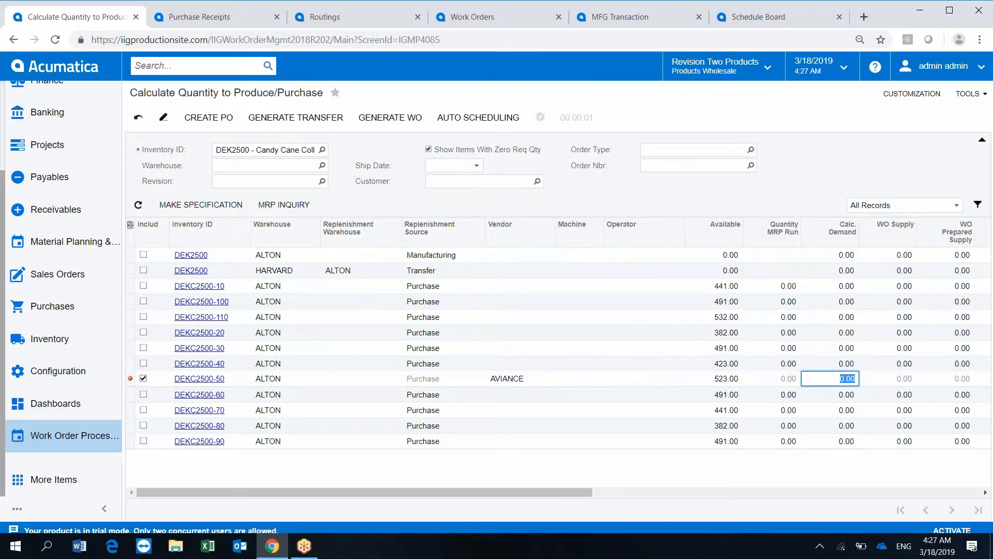
{"action": "type", "text": "10"}
{"action": "key", "text": "Tab"}
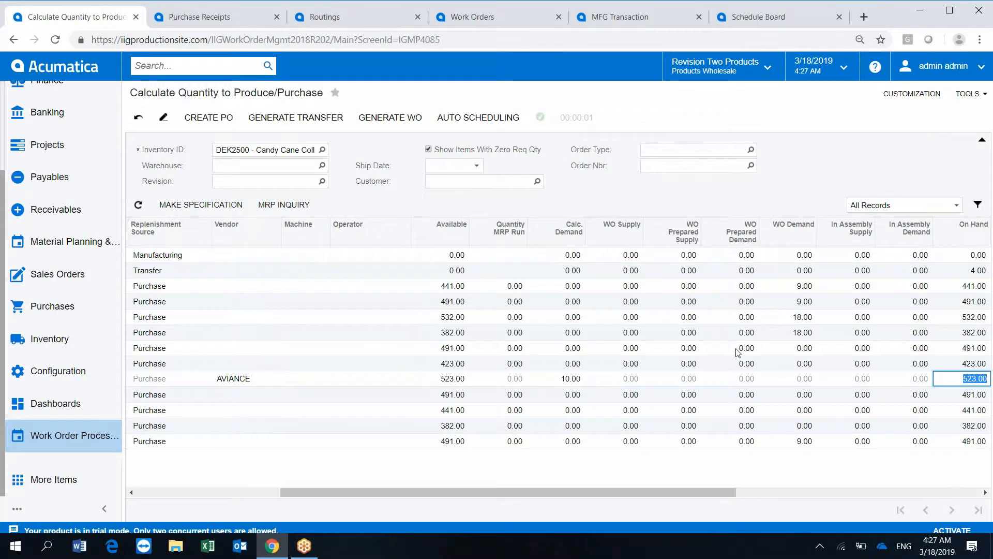
{"action": "left_click", "coordinate": [209, 118]}
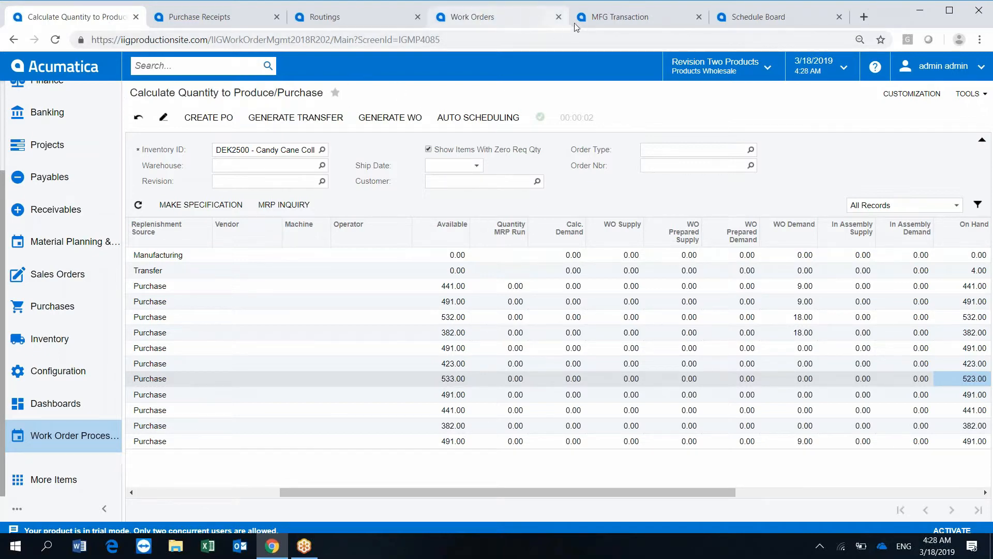
- Switch to the Schedule Board to review the work order dispatches by machine for 03/19/2019
{"action": "left_click", "coordinate": [737, 23]}
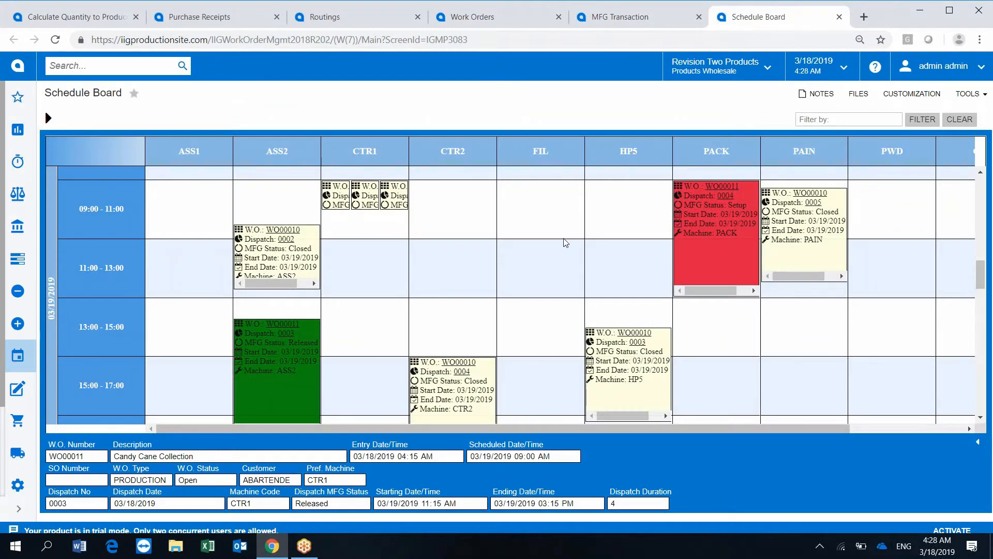